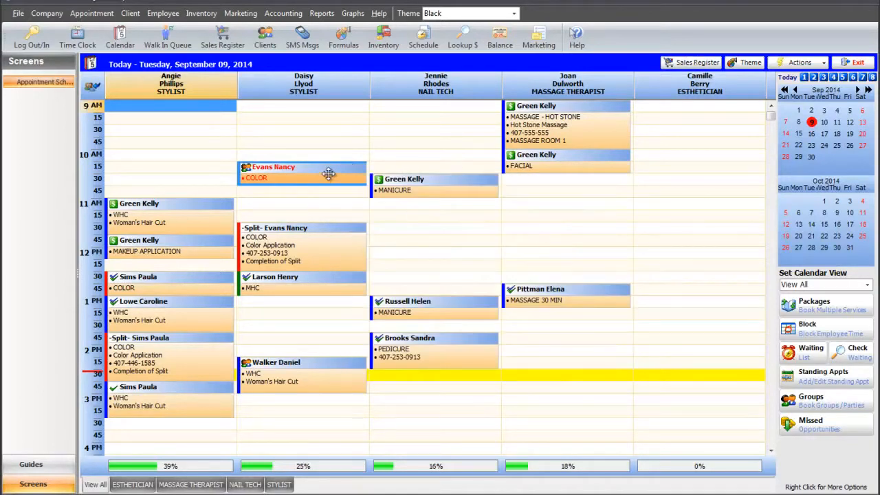
{"action": "right_click", "coordinate": [331, 176]}
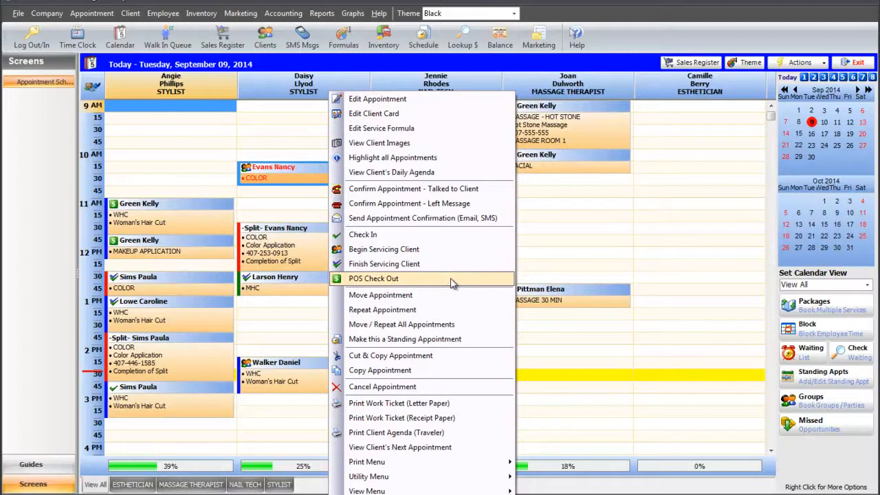
{"action": "left_click", "coordinate": [600, 240]}
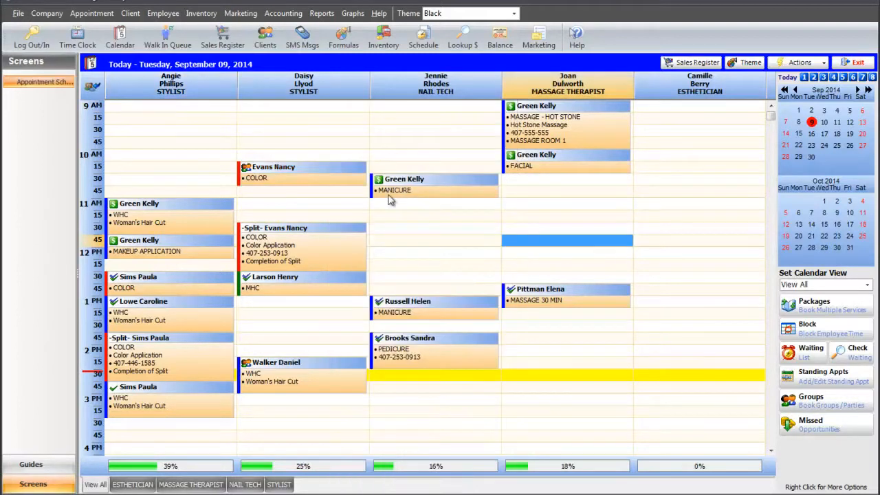
{"action": "double_click", "coordinate": [342, 177]}
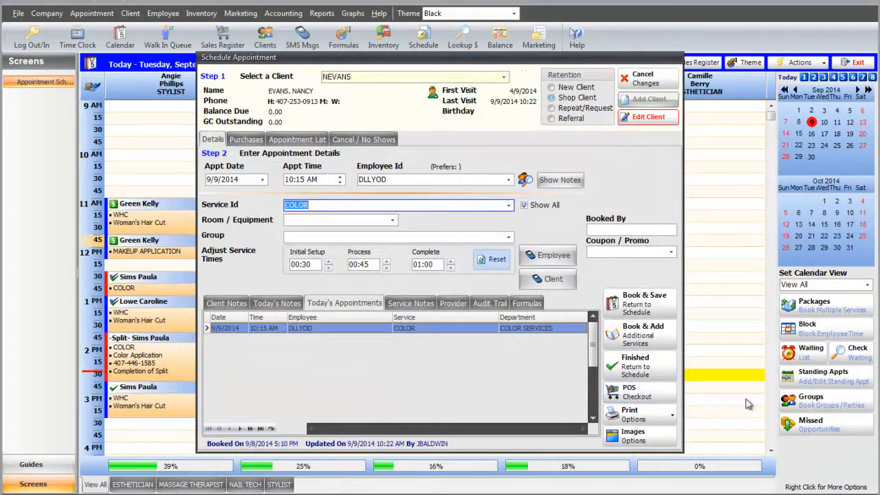
{"action": "left_click", "coordinate": [673, 78]}
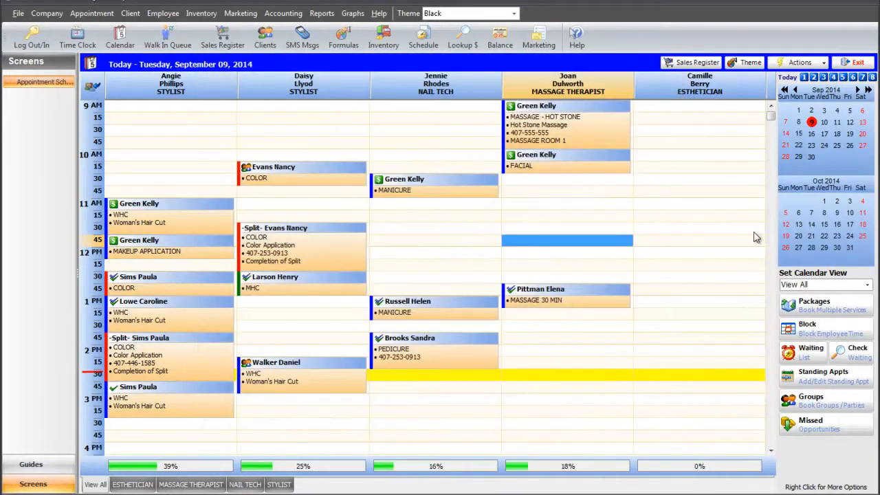
Step: Send the 10:15 AM color appointment to the sales register for checkout
{"action": "left_click", "coordinate": [337, 176]}
{"action": "left_click", "coordinate": [700, 62]}
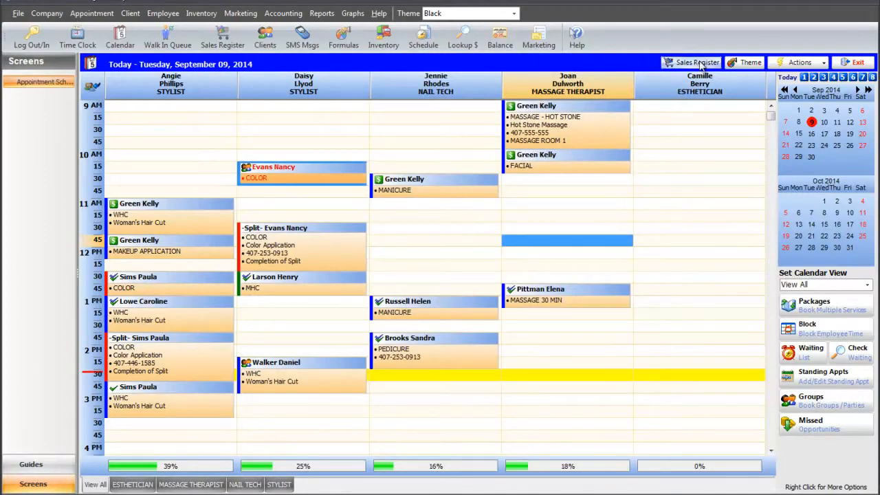
{"action": "left_click", "coordinate": [699, 62]}
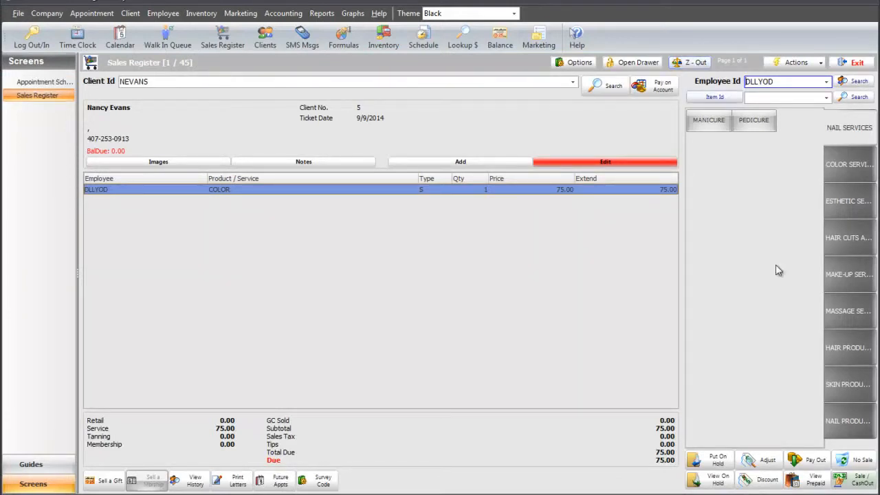
Step: Cash out the color service ticket with Visa for the full 75.00 and decline the printed receipt
{"action": "left_click", "coordinate": [868, 479]}
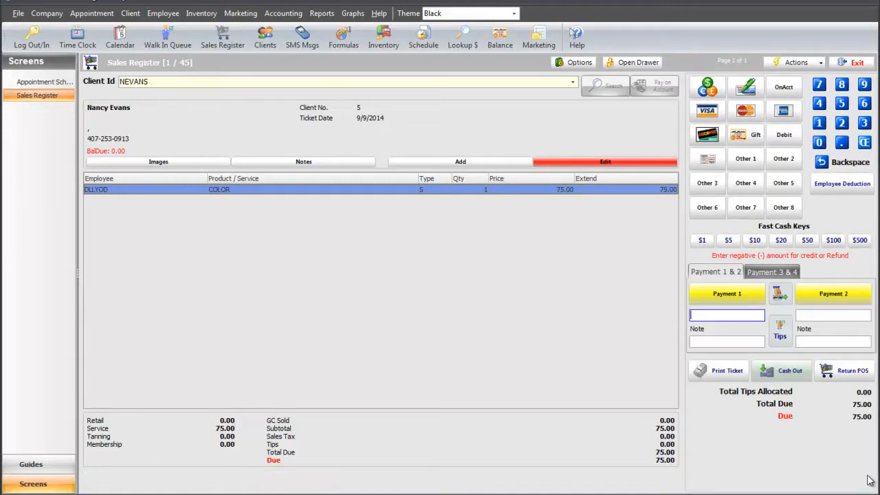
{"action": "left_click", "coordinate": [707, 115]}
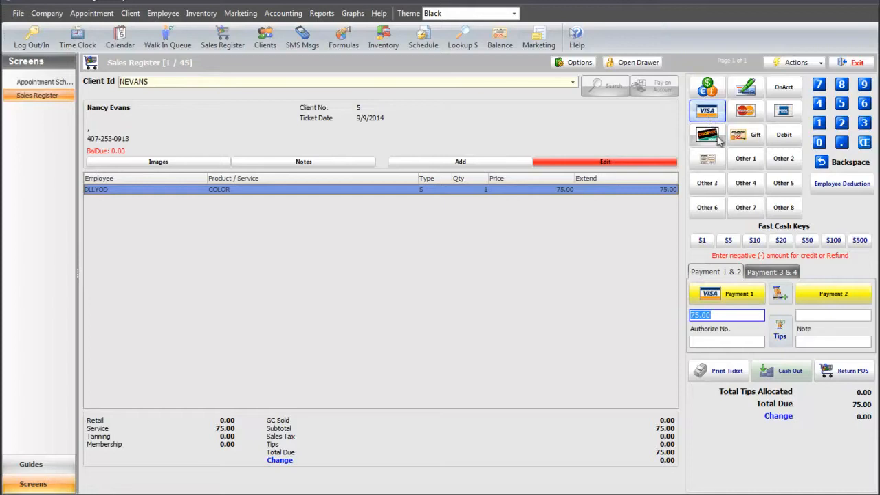
{"action": "left_click", "coordinate": [791, 371]}
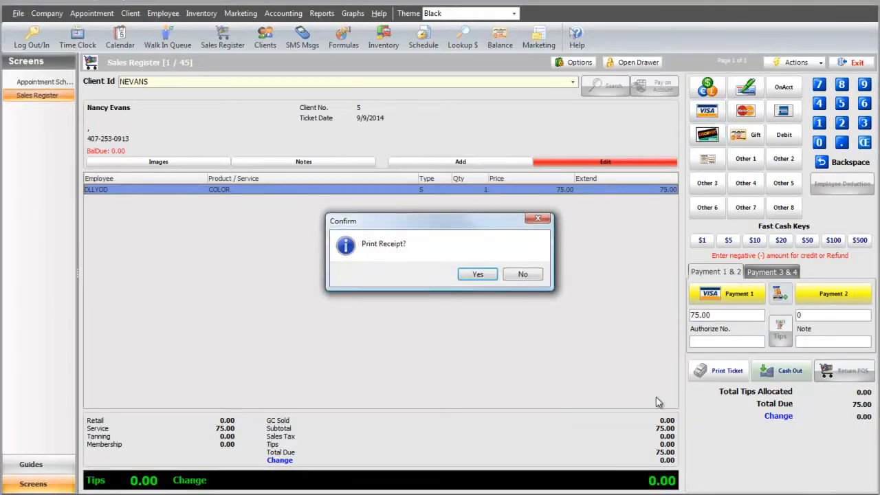
{"action": "left_click", "coordinate": [535, 276]}
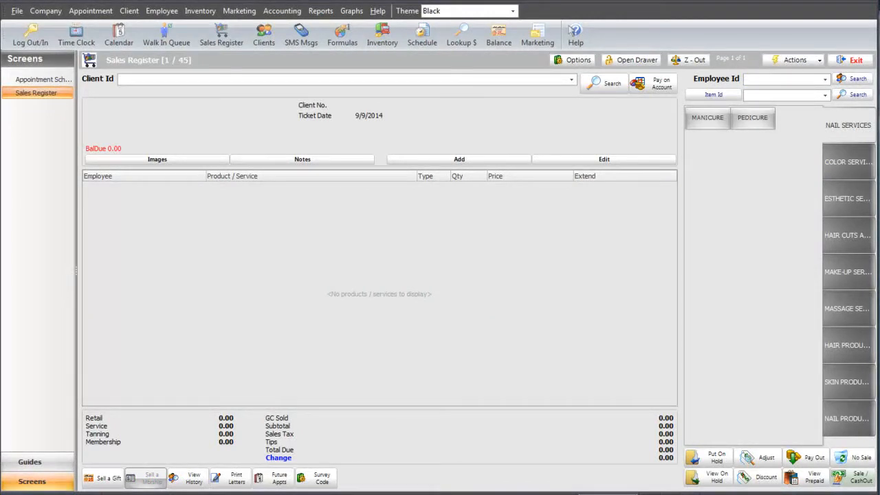
Step: Add a new client to the register ticket with the client's first name, last name and street address
{"action": "left_click", "coordinate": [460, 160]}
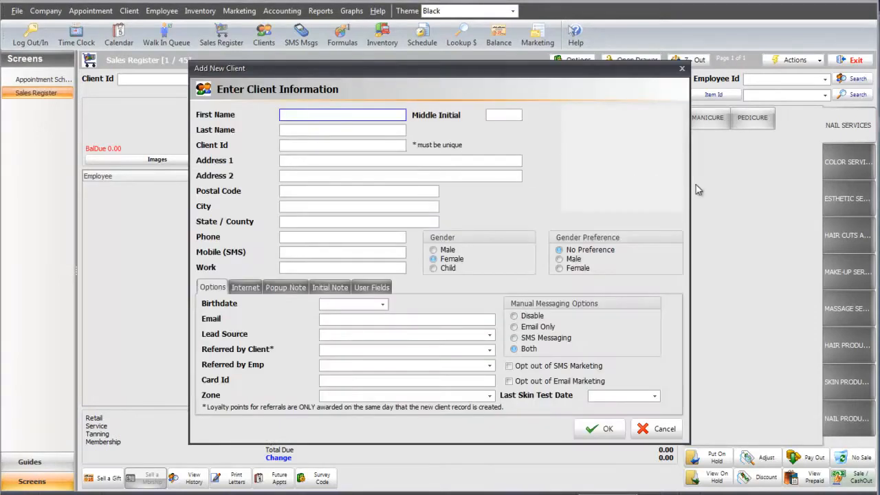
{"action": "type", "text": "JC"}
{"action": "key", "text": "Tab"}
{"action": "key", "text": "Tab"}
{"action": "type", "text": "Cotton"}
{"action": "key", "text": "Tab"}
{"action": "key", "text": "Tab"}
{"action": "type", "text": "1234 Sunny Lane"}
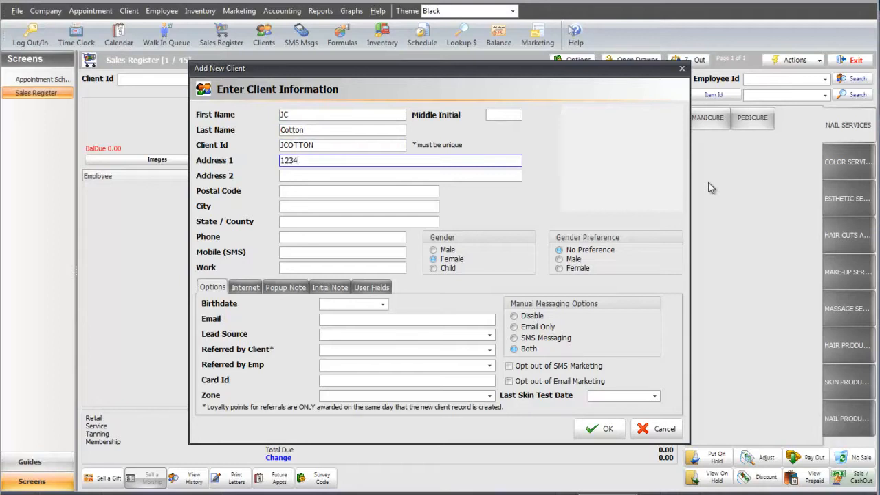
{"action": "key", "text": "Tab"}
{"action": "key", "text": "Tab"}
{"action": "left_click", "coordinate": [600, 429]}
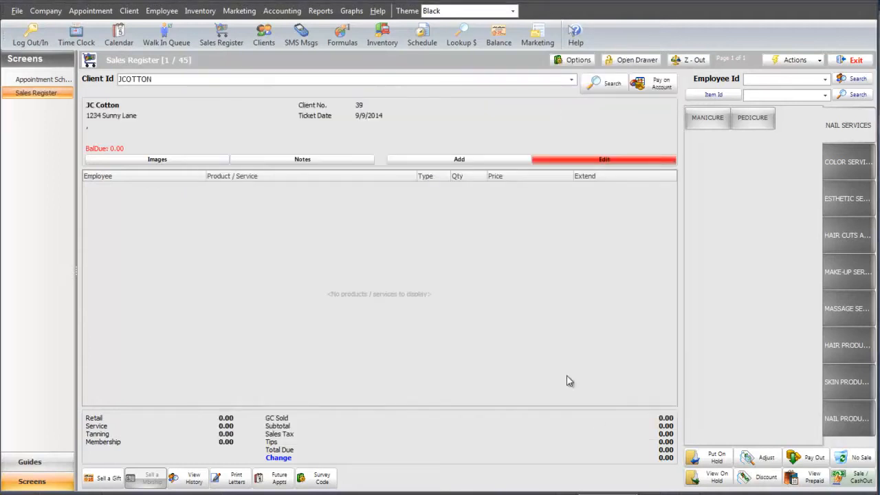
Step: Add the 24.00 shampoo from the hair products to the ticket and credit it to the first listed front desk employee
{"action": "left_click", "coordinate": [845, 345]}
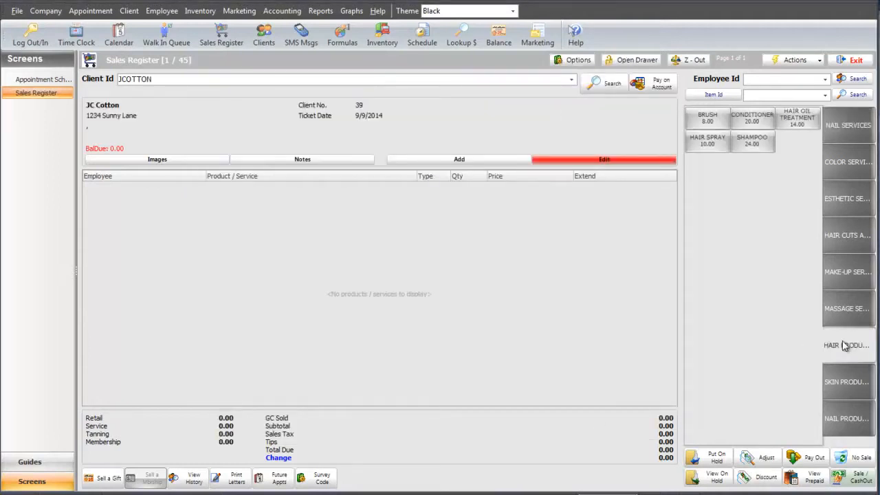
{"action": "left_click", "coordinate": [756, 147]}
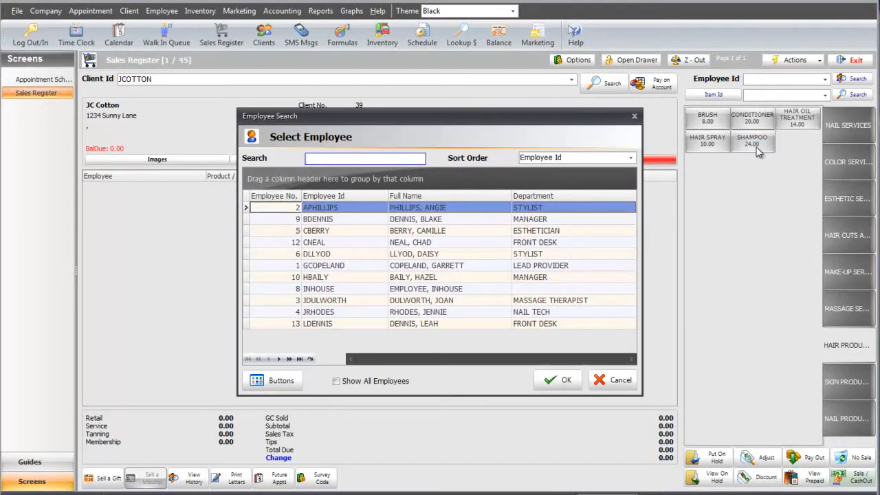
{"action": "left_click", "coordinate": [582, 244]}
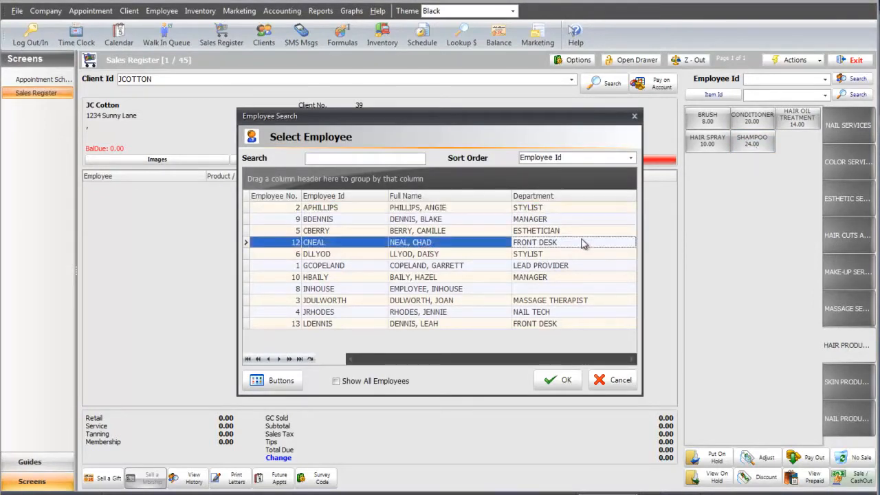
{"action": "left_click", "coordinate": [560, 379]}
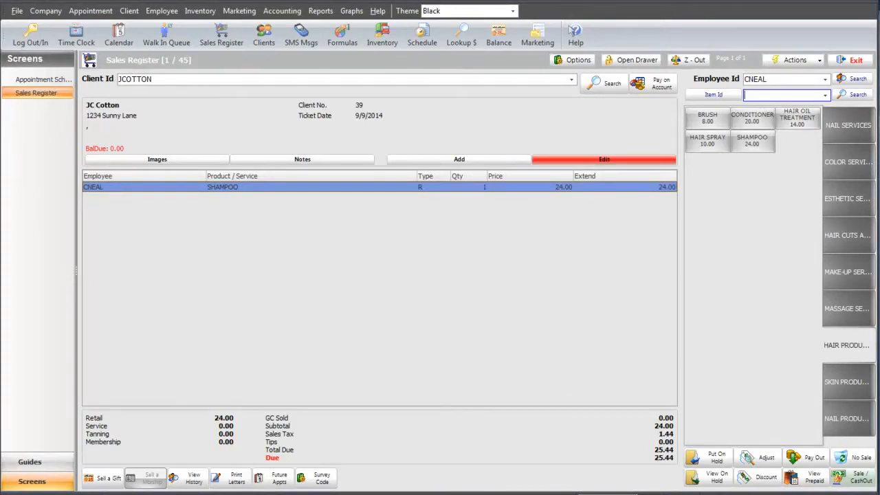
Step: Apply a 25 percent discount to the shampoo with the note "Special"
{"action": "left_click", "coordinate": [415, 190]}
{"action": "double_click", "coordinate": [415, 190]}
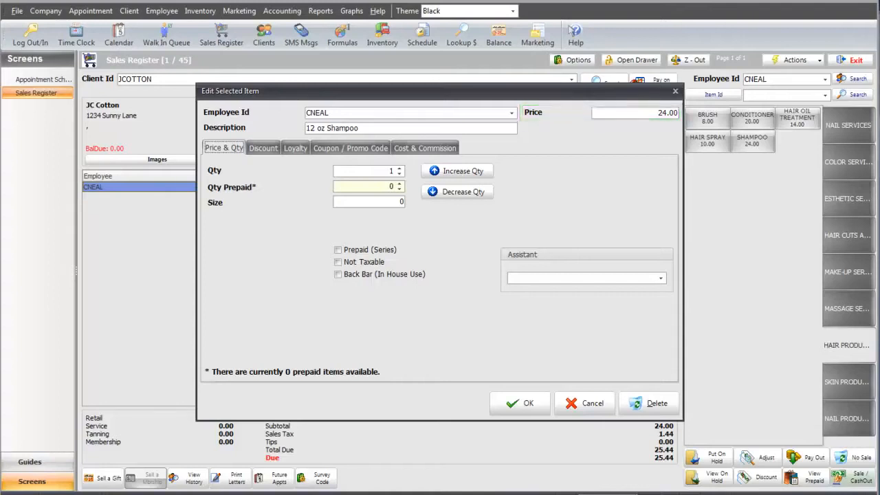
{"action": "left_click", "coordinate": [272, 148]}
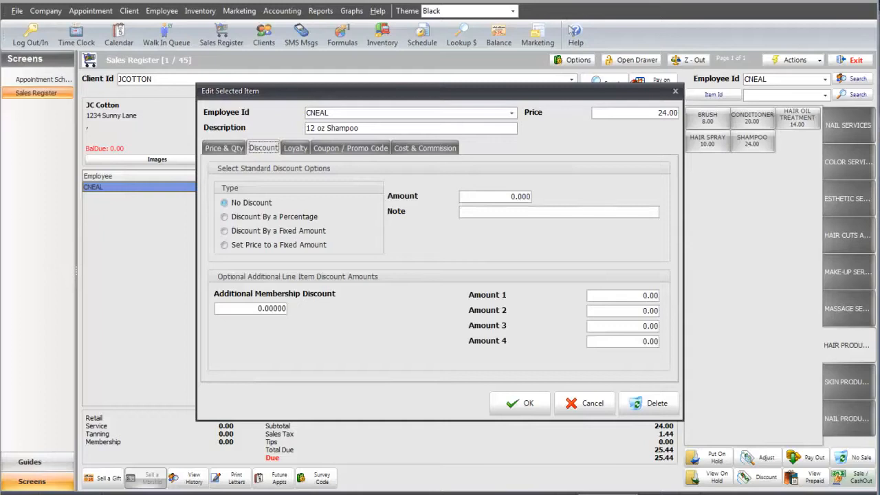
{"action": "left_click", "coordinate": [224, 216]}
{"action": "left_click", "coordinate": [513, 196]}
{"action": "type", "text": "25"}
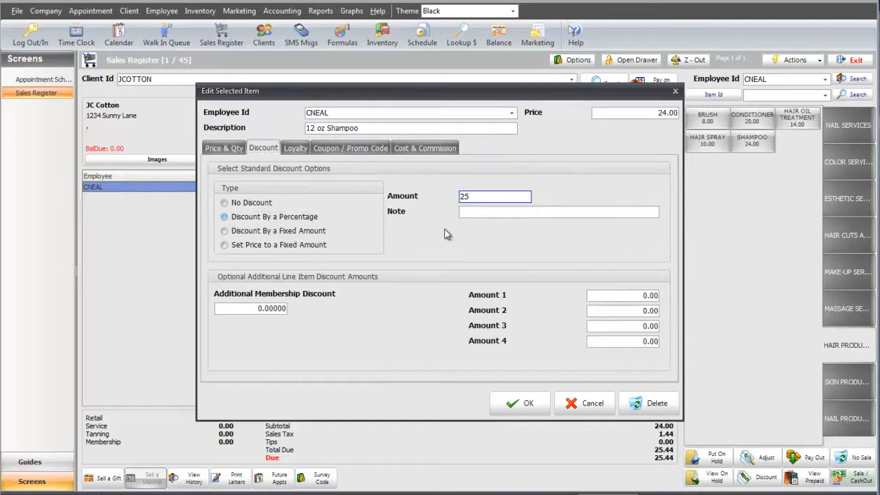
{"action": "key", "text": "Tab"}
{"action": "type", "text": "Special"}
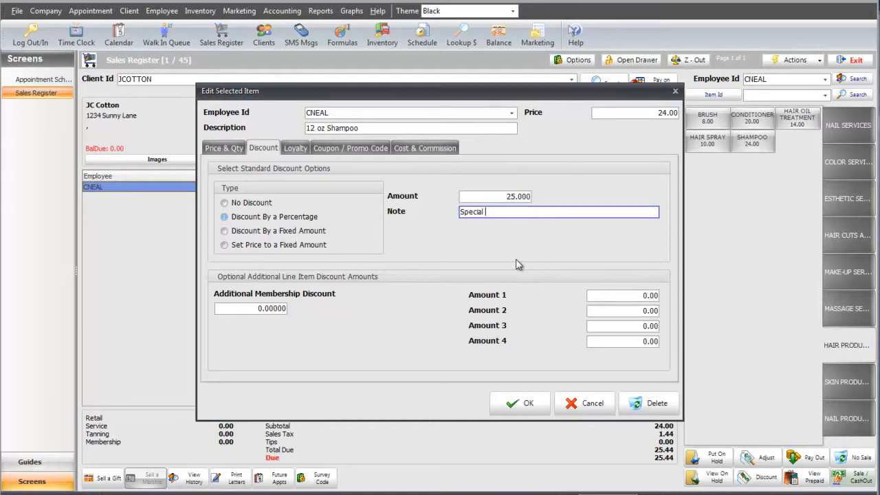
{"action": "left_click", "coordinate": [521, 404]}
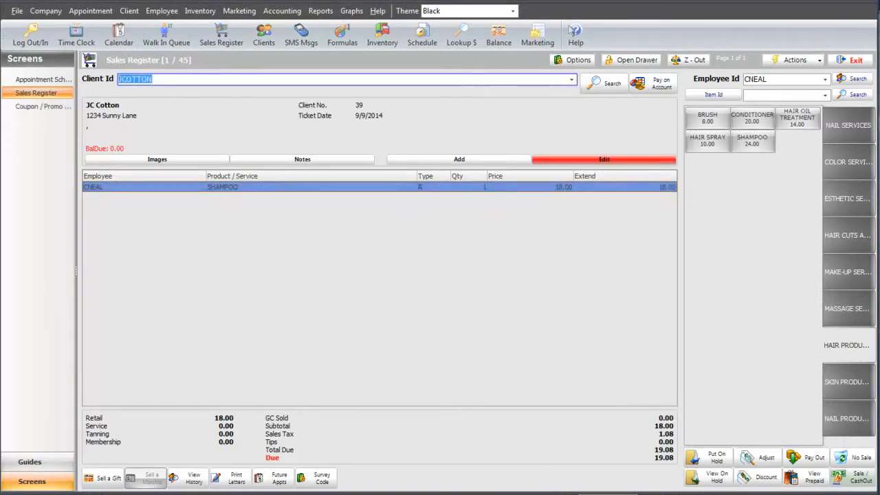
Step: Add the 20.00 conditioner to the ticket and apply the 15% OFF STUDENT DISCOUNT coupon to it
{"action": "left_click", "coordinate": [752, 122]}
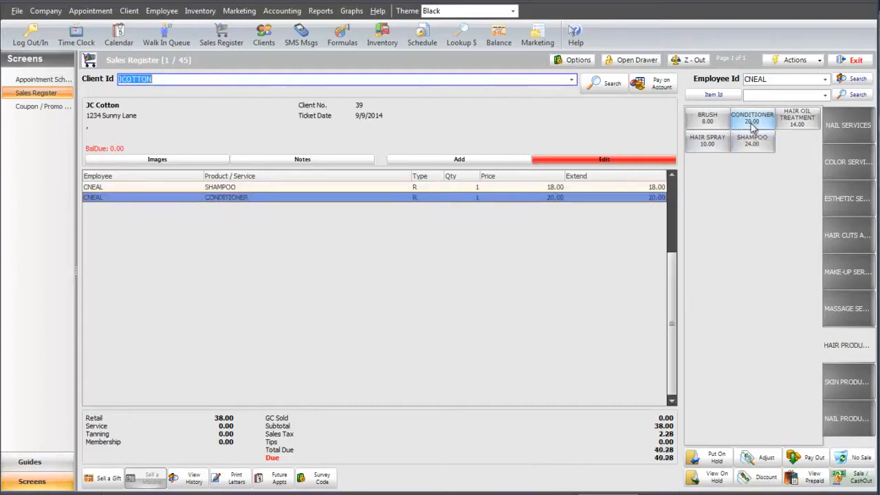
{"action": "double_click", "coordinate": [500, 199]}
{"action": "left_click", "coordinate": [351, 147]}
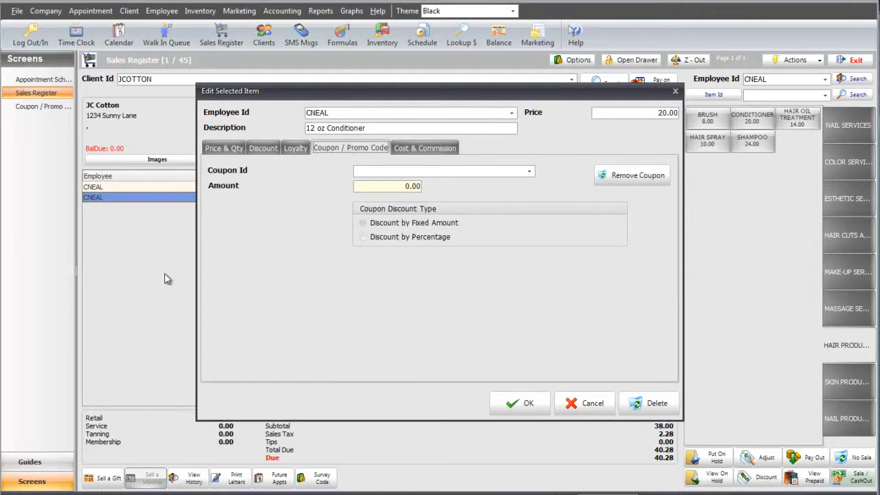
{"action": "left_click", "coordinate": [529, 171]}
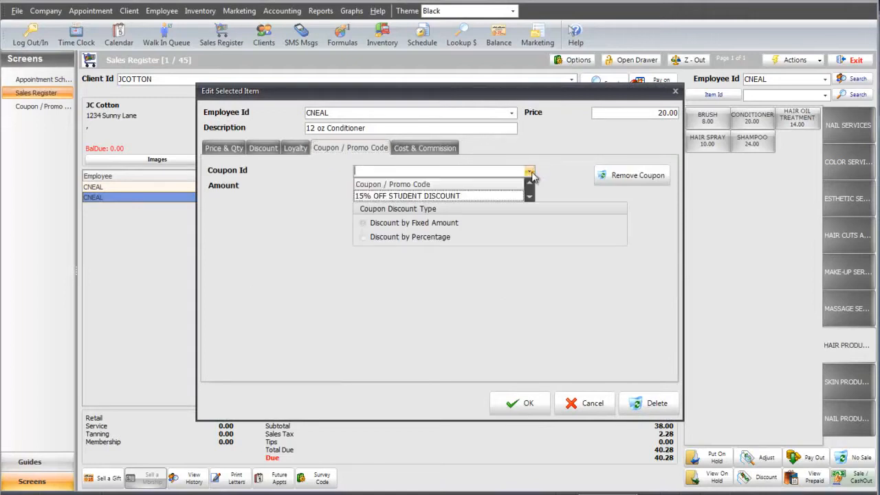
{"action": "left_click", "coordinate": [476, 197]}
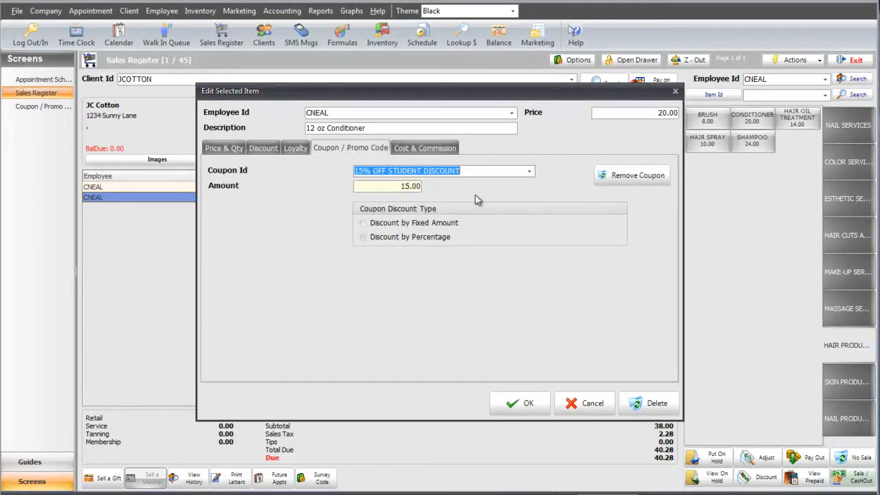
{"action": "left_click", "coordinate": [525, 404]}
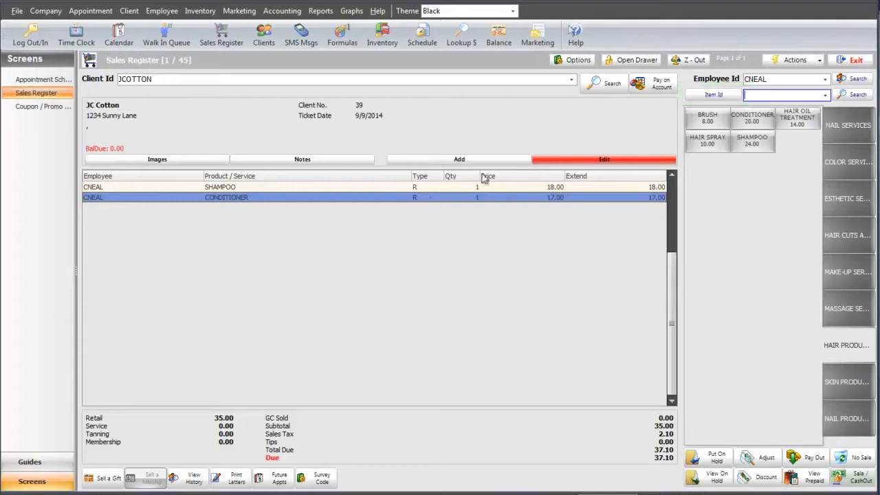
{"action": "left_click", "coordinate": [701, 96]}
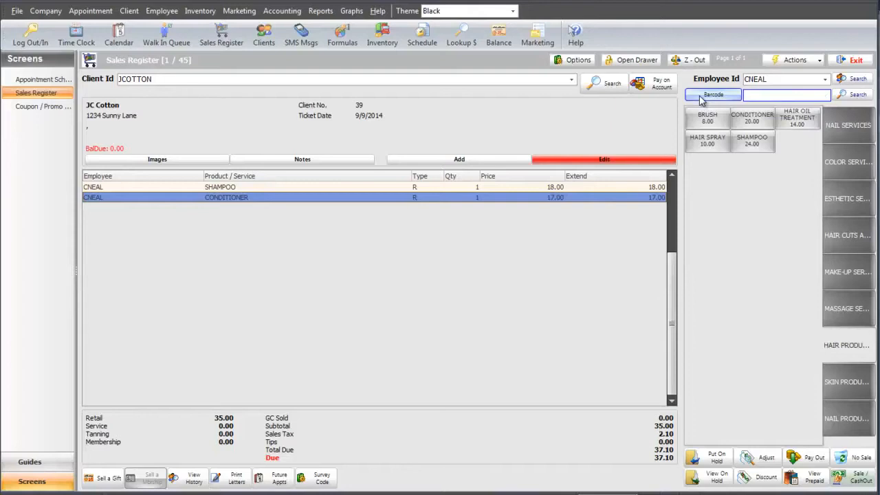
{"action": "left_click", "coordinate": [700, 96]}
{"action": "left_click", "coordinate": [699, 99]}
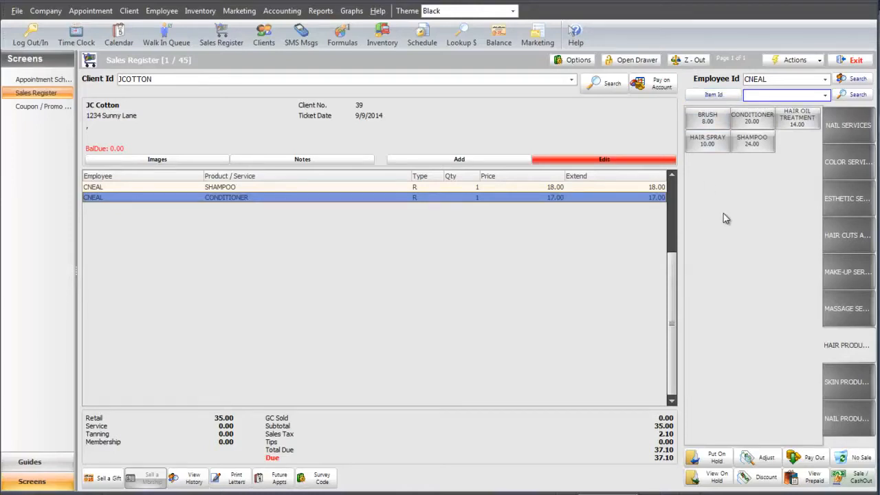
Step: Look up nail polish by item ID and add NAIL POLISH RED to the ticket
{"action": "type", "text": "NAIL POLISH PURPLE"}
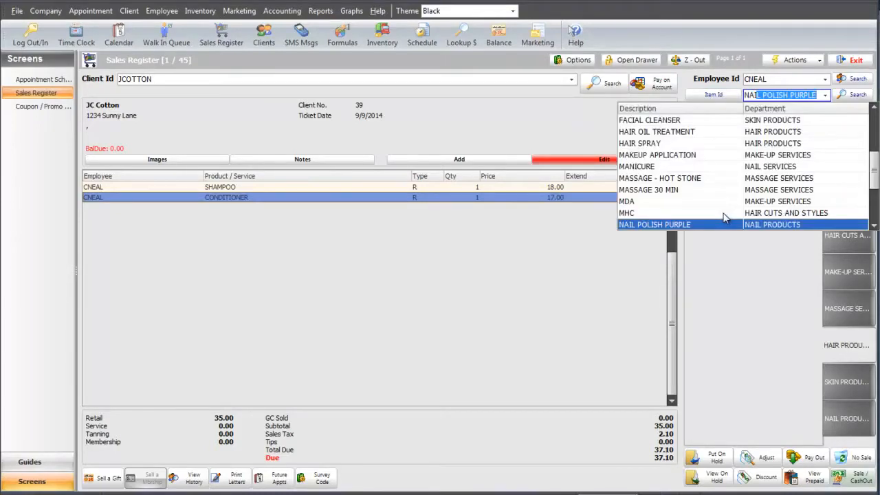
{"action": "key", "text": "Down"}
{"action": "key", "text": "Return"}
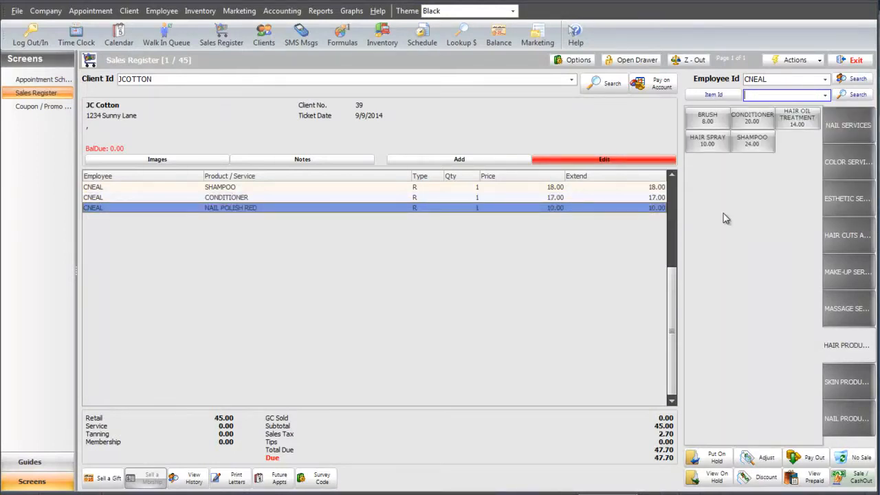
Step: Comp the NAIL POLISH RED item on the ticket and include it in commissions
{"action": "double_click", "coordinate": [483, 209]}
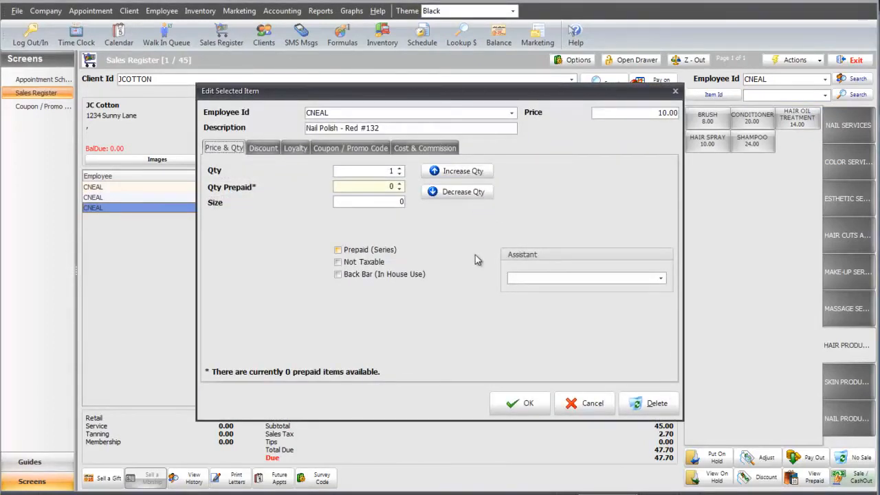
{"action": "left_click", "coordinate": [292, 148]}
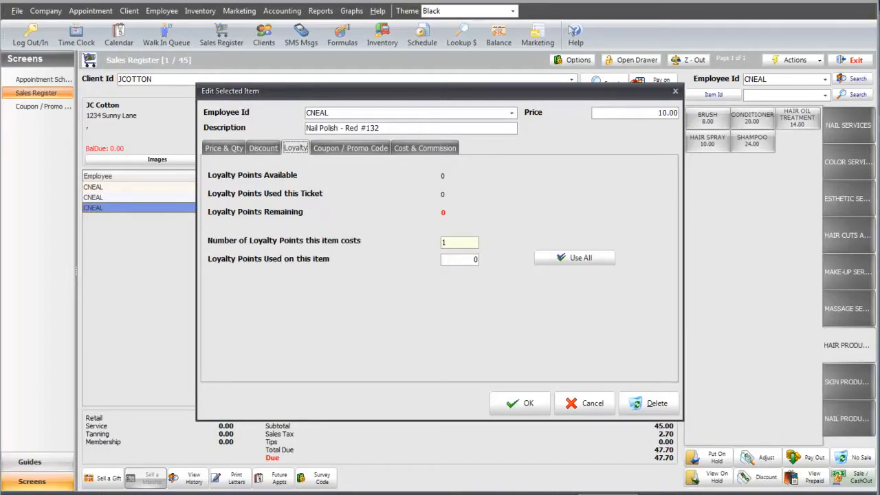
{"action": "left_click", "coordinate": [425, 147]}
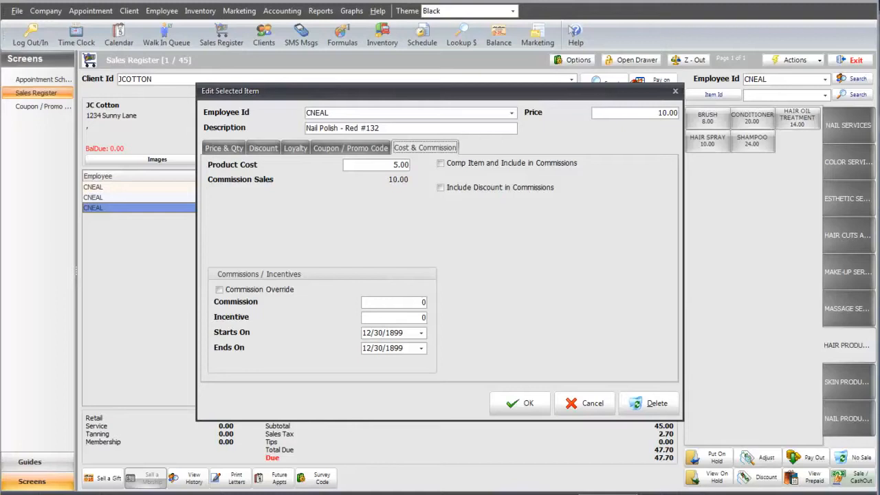
{"action": "left_click", "coordinate": [440, 163]}
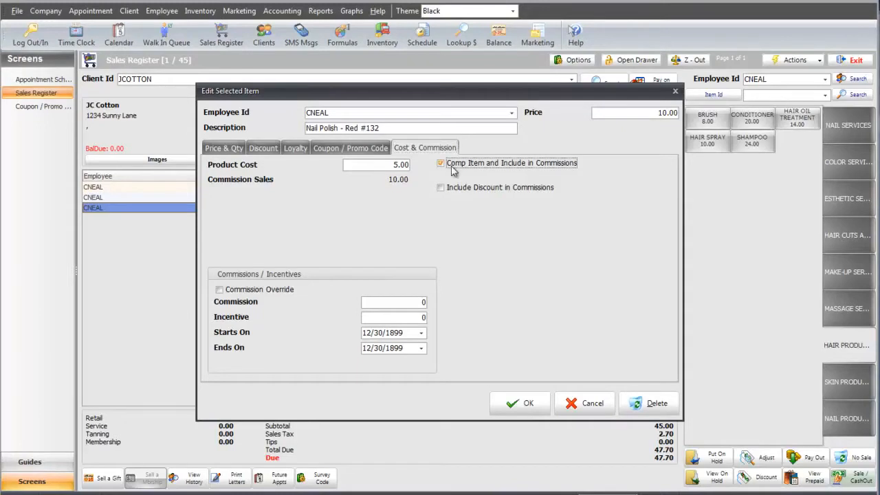
{"action": "left_click", "coordinate": [512, 403]}
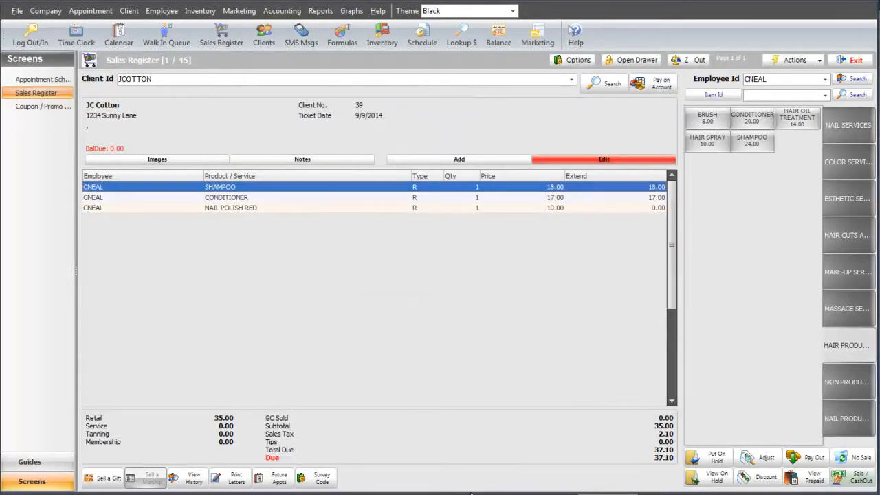
Step: Select the existing client whose ID starts with D and add an MHC haircut credited to the second listed stylist
{"action": "type", "text": "DWALKER"}
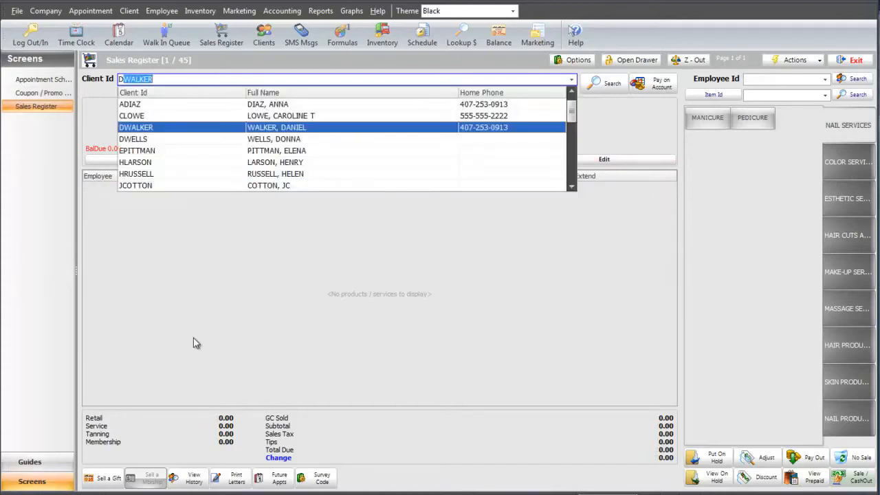
{"action": "key", "text": "Return"}
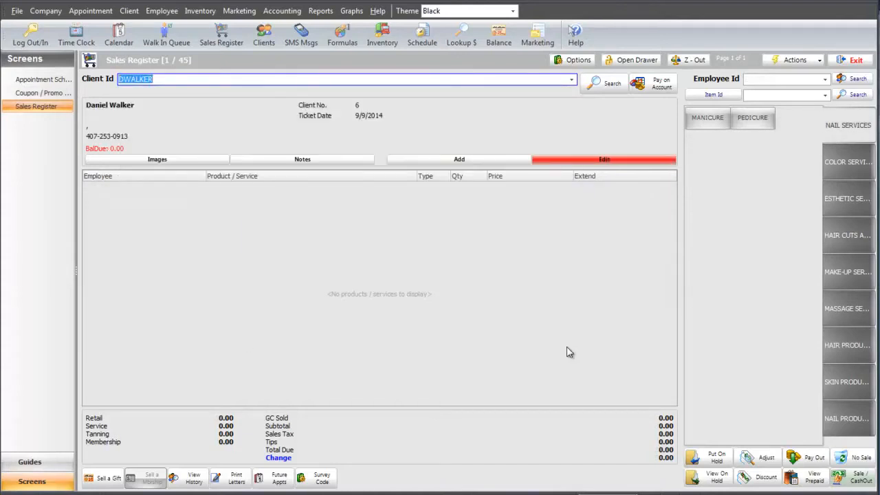
{"action": "left_click", "coordinate": [850, 240]}
{"action": "left_click", "coordinate": [712, 131]}
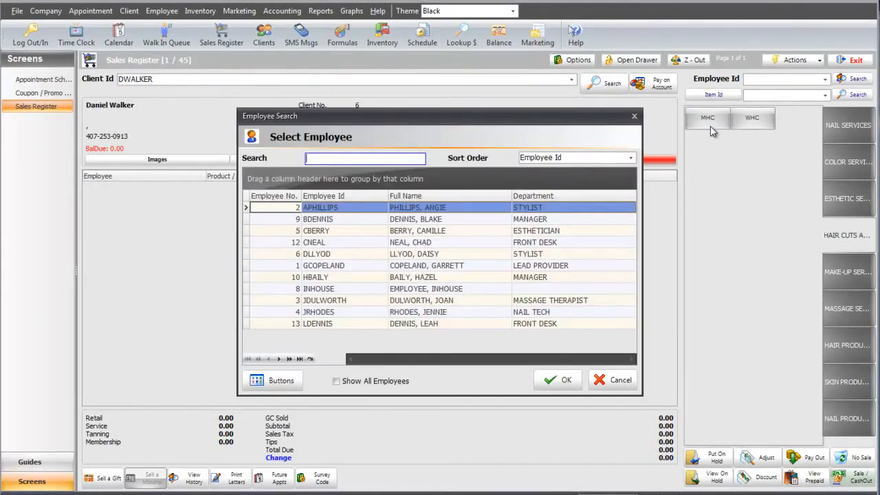
{"action": "left_click", "coordinate": [502, 254]}
{"action": "left_click", "coordinate": [538, 378]}
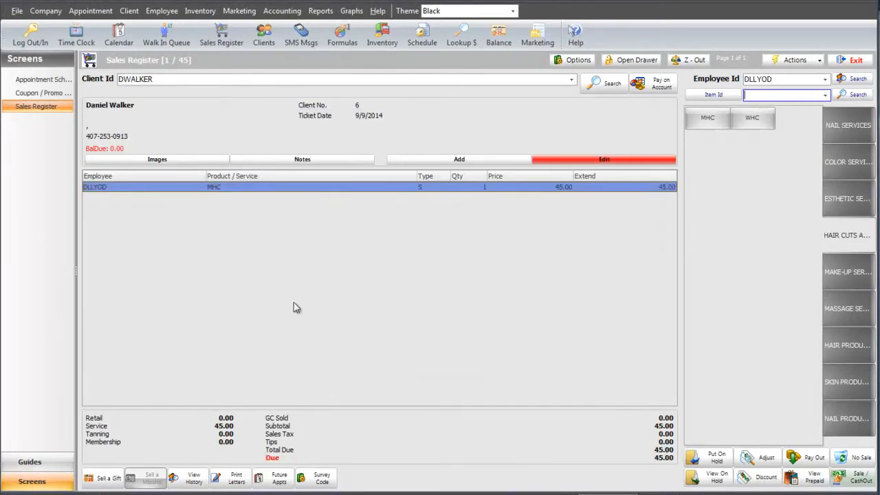
Step: Mark the MHC haircut on the ticket as a returned service
{"action": "right_click", "coordinate": [460, 190]}
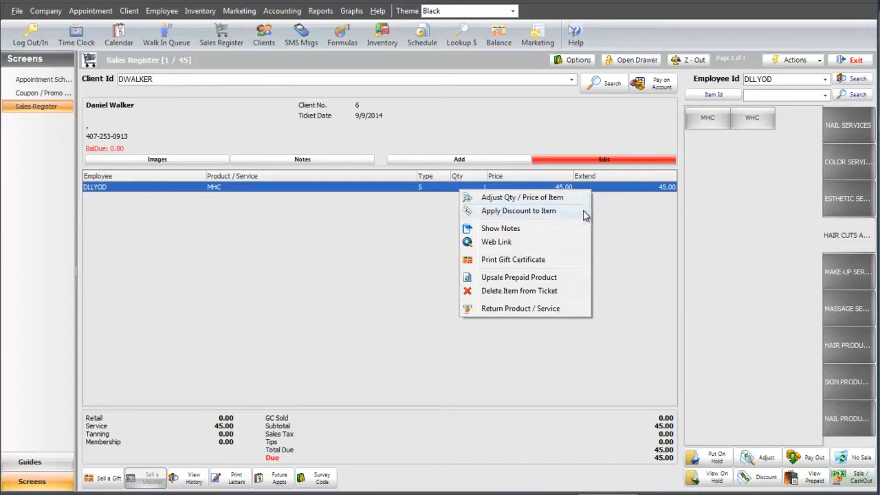
{"action": "left_click", "coordinate": [581, 309]}
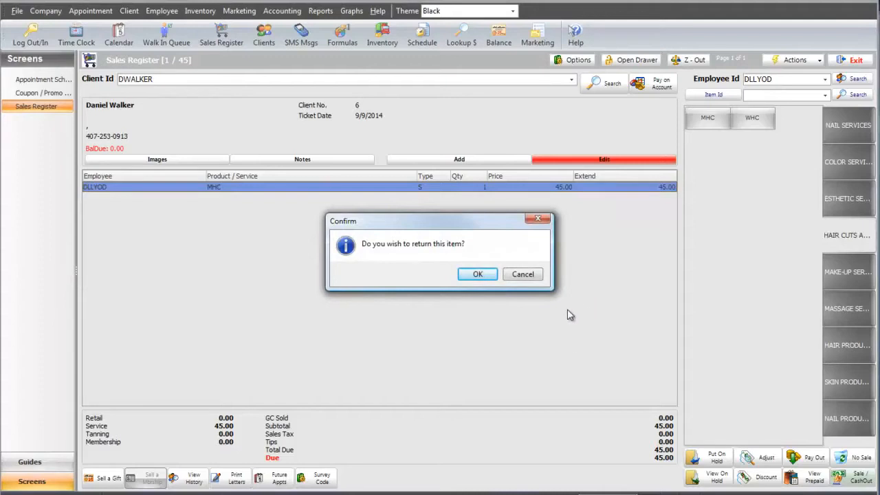
{"action": "left_click", "coordinate": [480, 275]}
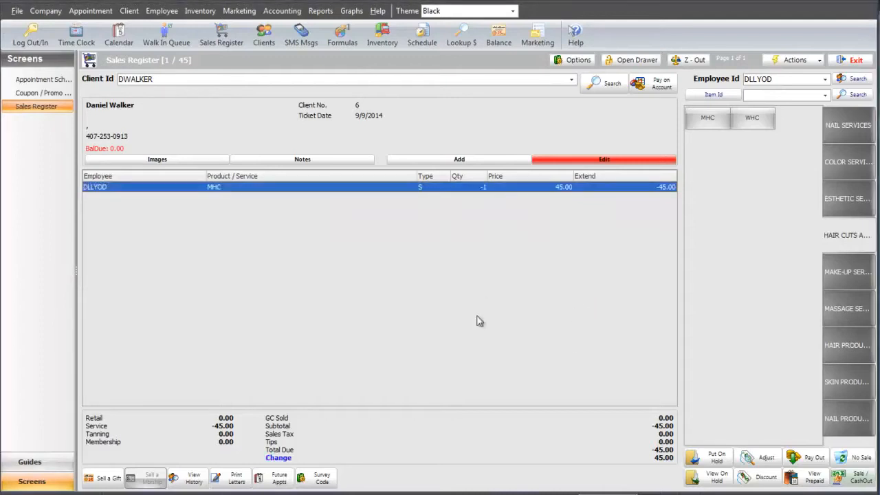
Step: Add the 24.00 shampoo from the hair products and return it, adding the product back into inventory
{"action": "left_click", "coordinate": [847, 346]}
{"action": "left_click", "coordinate": [754, 146]}
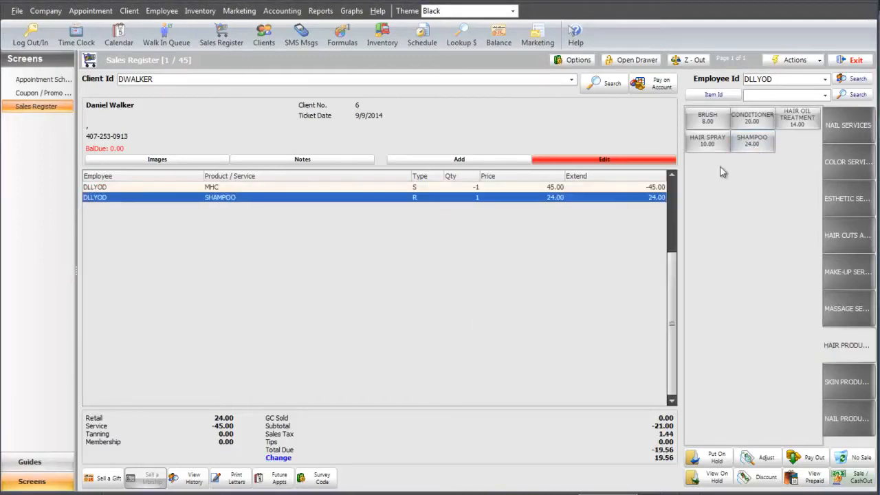
{"action": "right_click", "coordinate": [624, 197]}
{"action": "left_click", "coordinate": [661, 317]}
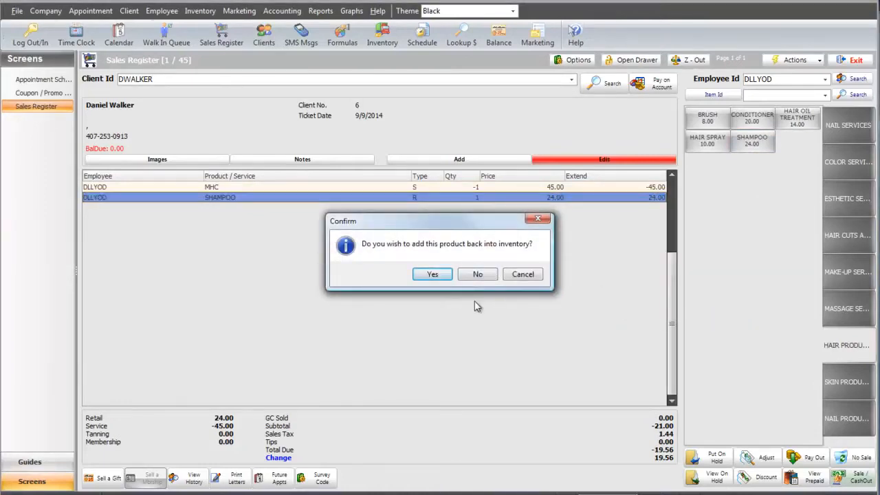
{"action": "left_click", "coordinate": [437, 274]}
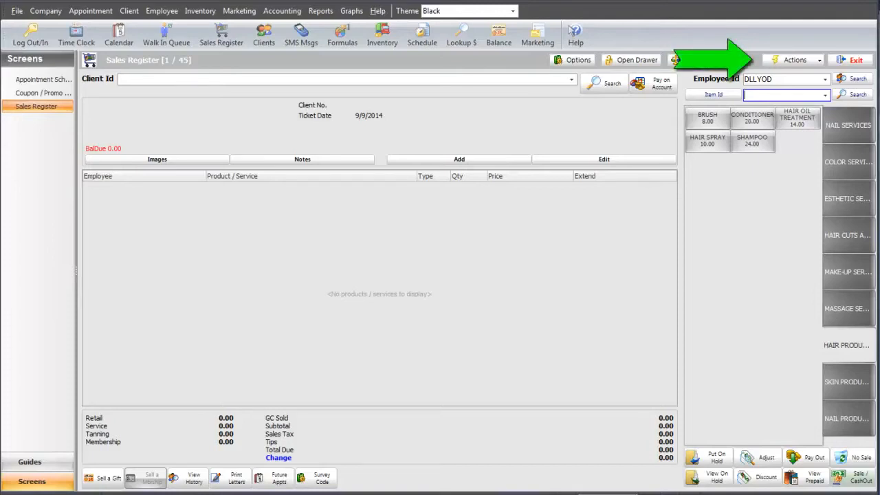
Step: Recall the 50.00 ticket dated 8/15/2014 into the sales register
{"action": "left_click", "coordinate": [819, 61]}
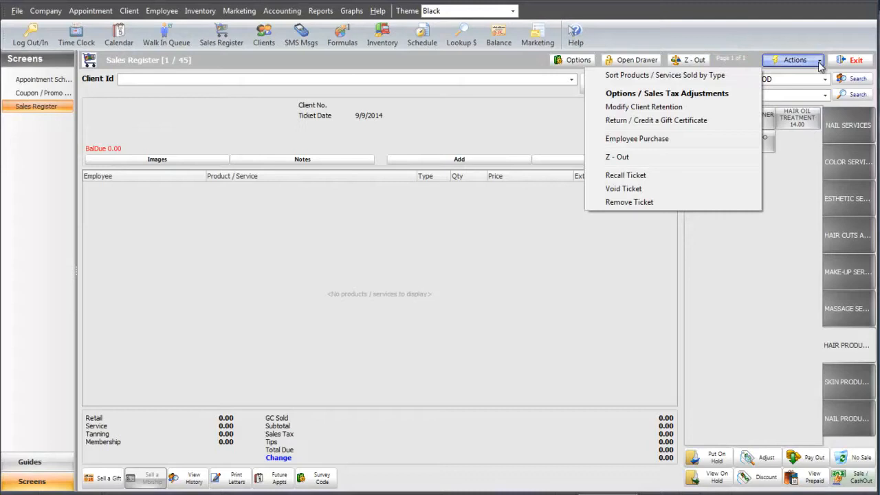
{"action": "left_click", "coordinate": [686, 176]}
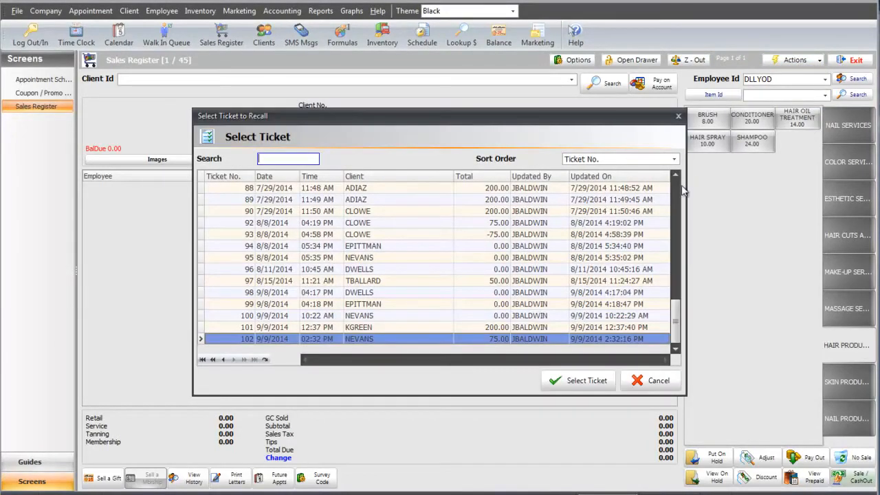
{"action": "left_click", "coordinate": [490, 281]}
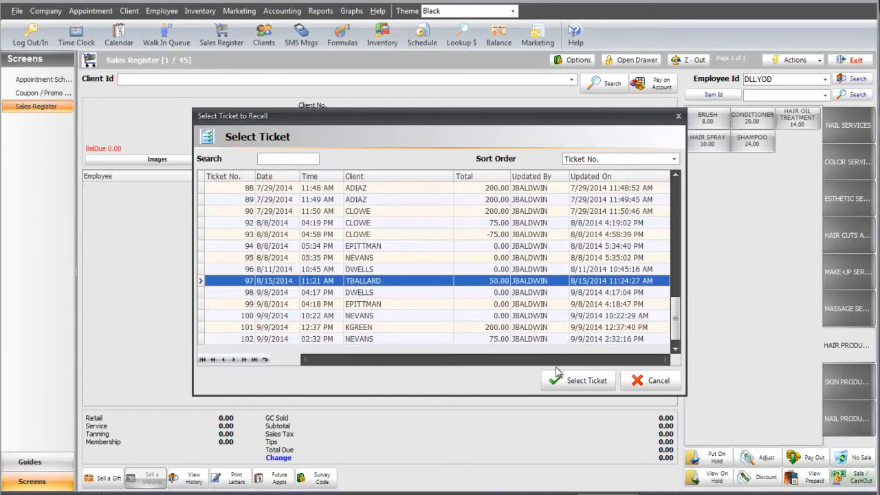
{"action": "left_click", "coordinate": [578, 381]}
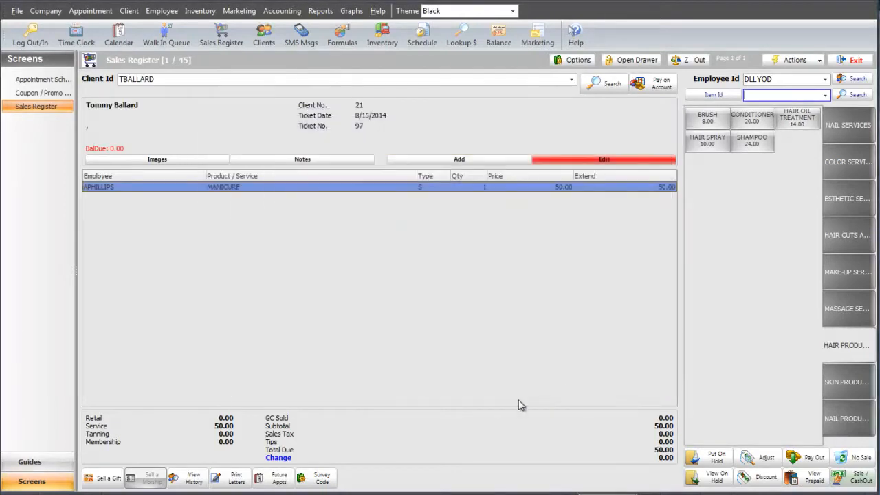
Step: Reassign the manicure on the recalled ticket to the nail tech employee and cash out the sale
{"action": "double_click", "coordinate": [421, 188]}
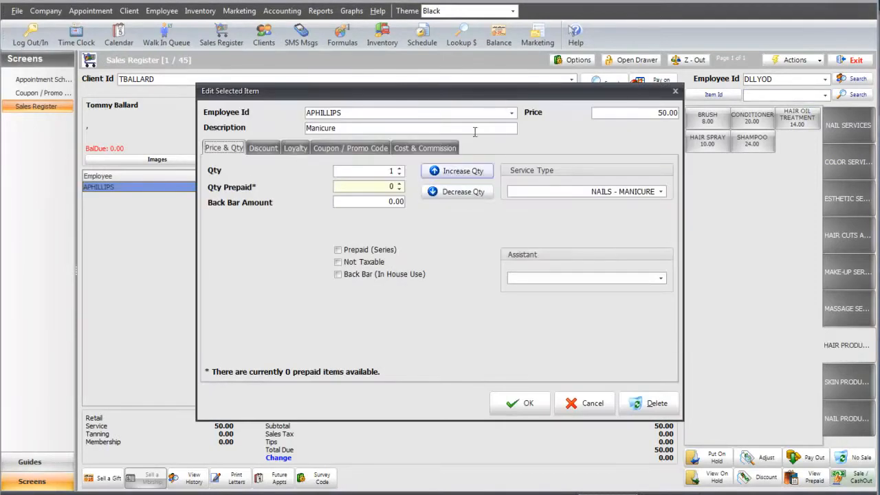
{"action": "left_click", "coordinate": [511, 113]}
{"action": "scroll", "coordinate": [516, 120], "scroll_direction": "down", "scroll_amount": 1}
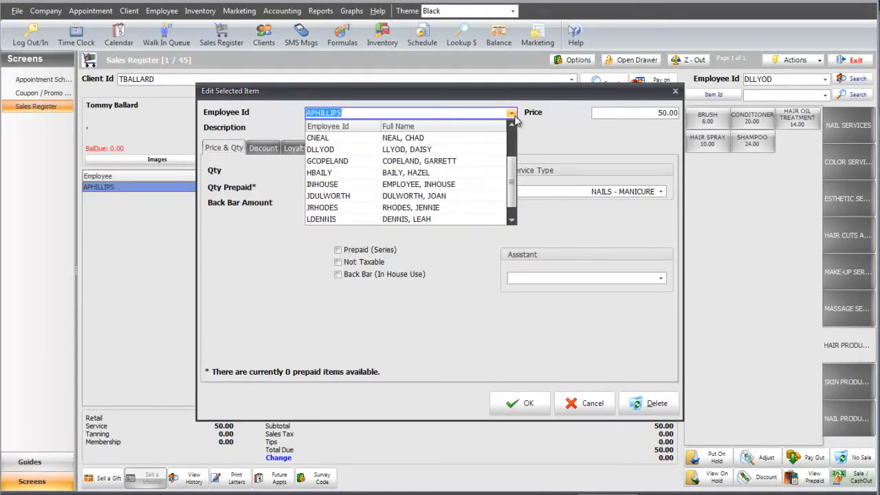
{"action": "left_click", "coordinate": [482, 208]}
{"action": "left_click", "coordinate": [520, 403]}
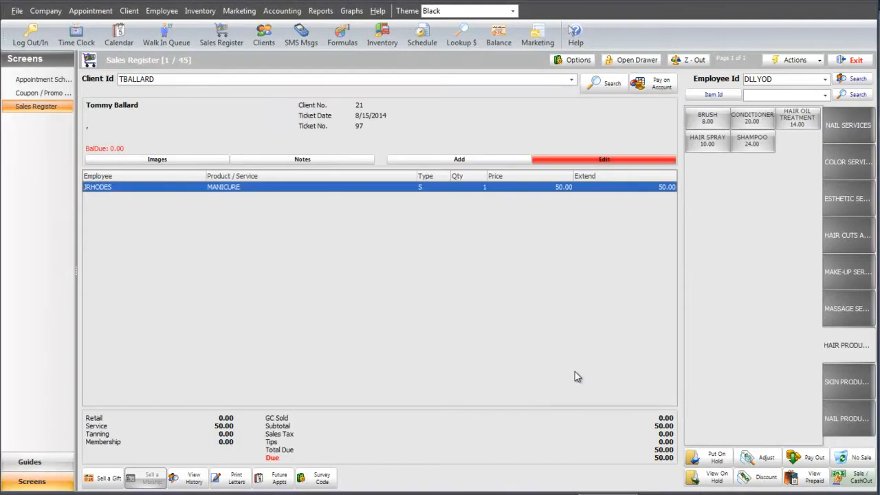
{"action": "left_click", "coordinate": [847, 484]}
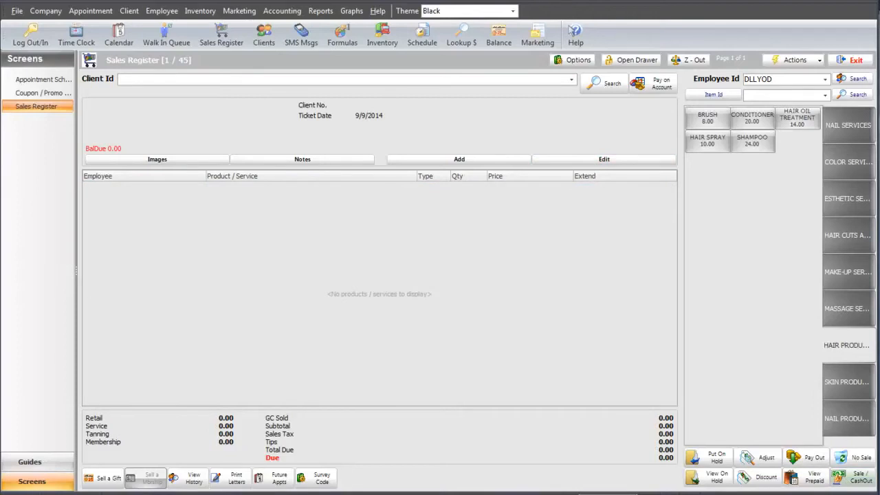
Step: Void the 75.00 ticket dated 8/8/2014 at 04:19 PM and cash out the reversed sale
{"action": "left_click", "coordinate": [819, 61]}
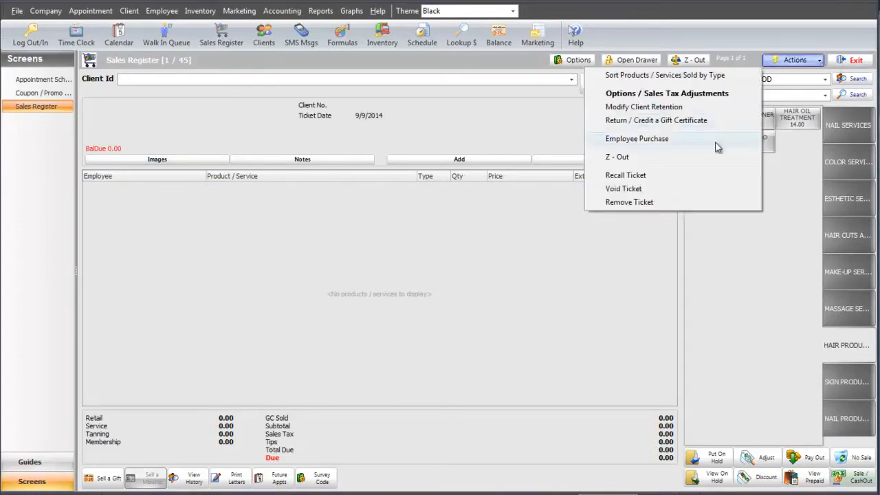
{"action": "left_click", "coordinate": [706, 189]}
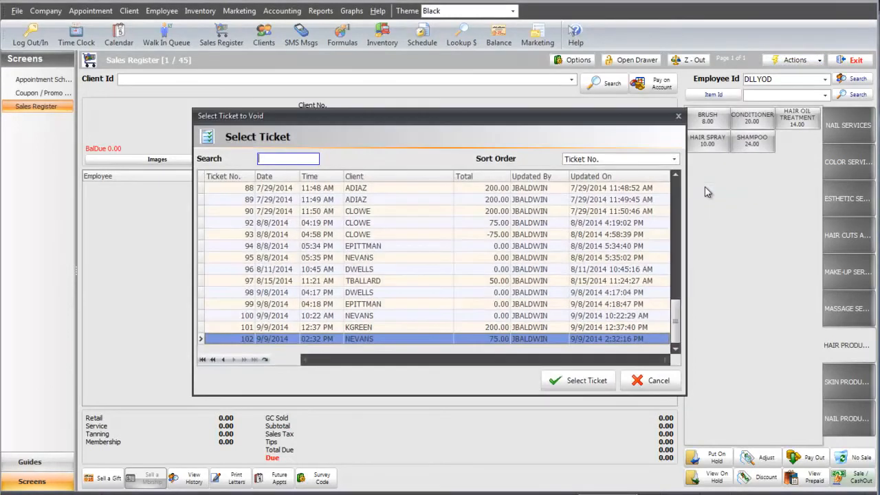
{"action": "left_click", "coordinate": [550, 227]}
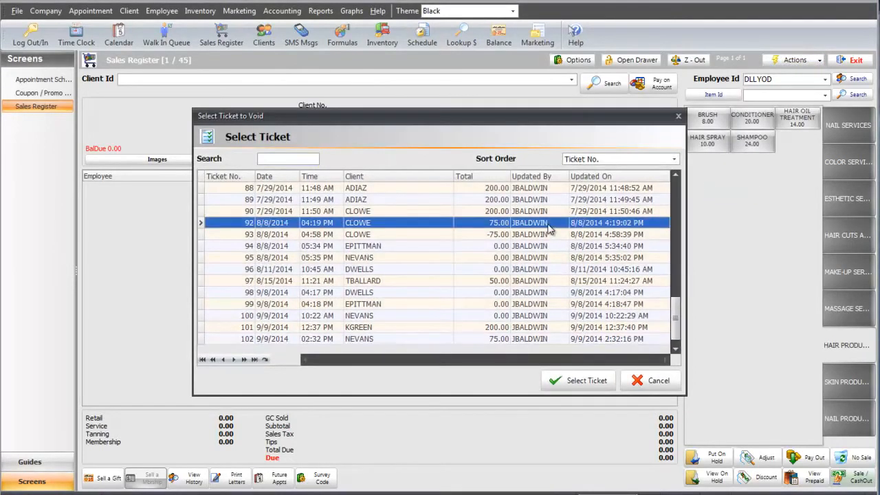
{"action": "left_click", "coordinate": [579, 378]}
{"action": "left_click", "coordinate": [478, 274]}
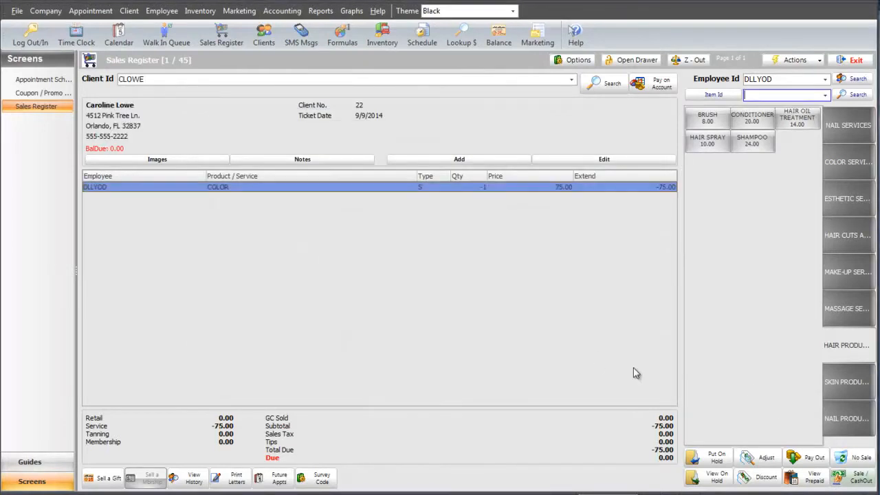
{"action": "left_click", "coordinate": [861, 480]}
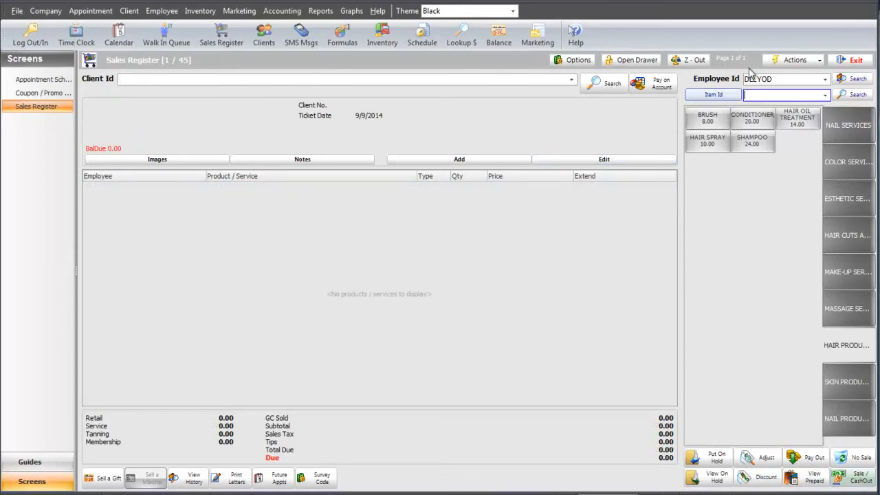
Step: Remove the 75.00 ticket dated 9/9/2014 at 02:32 PM
{"action": "left_click", "coordinate": [784, 61]}
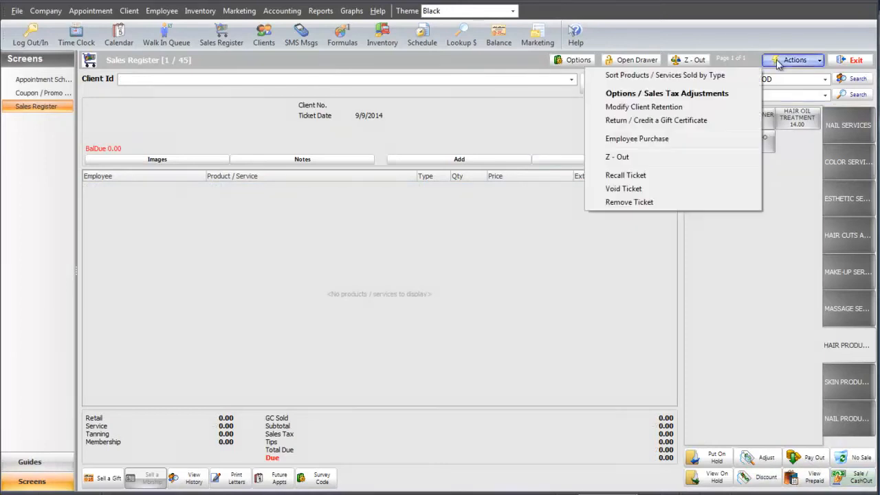
{"action": "left_click", "coordinate": [703, 203]}
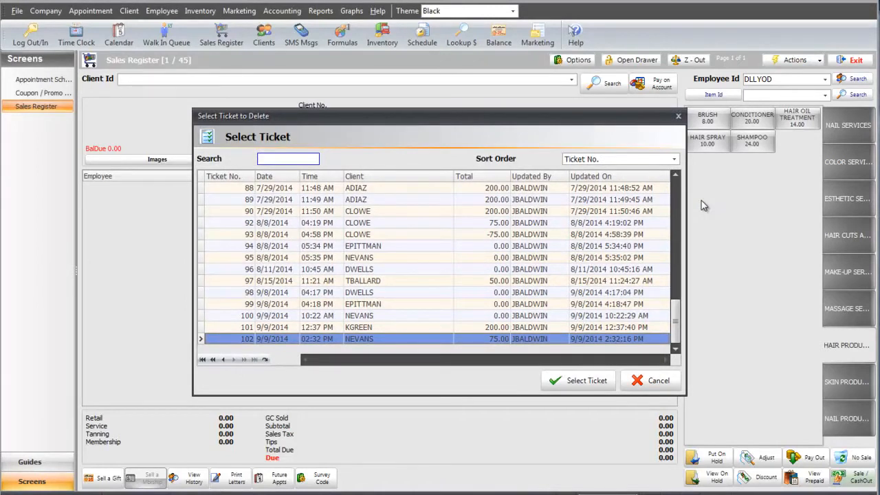
{"action": "left_click", "coordinate": [447, 341]}
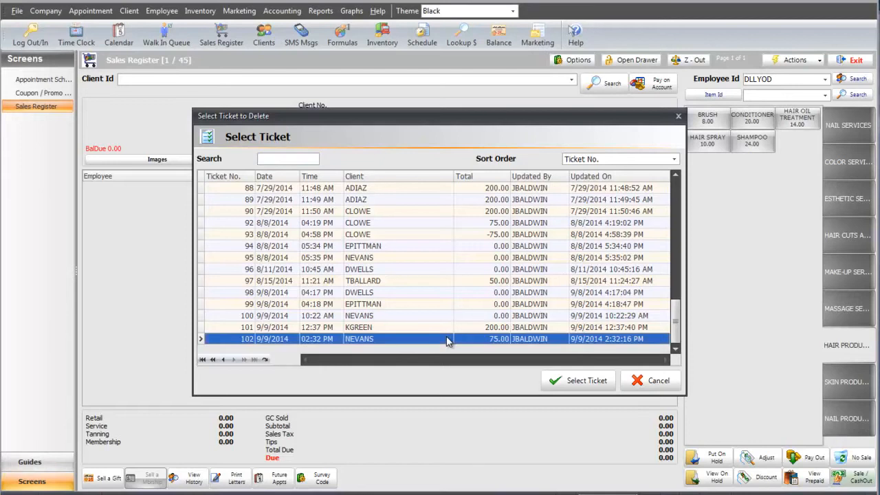
{"action": "left_click", "coordinate": [558, 380]}
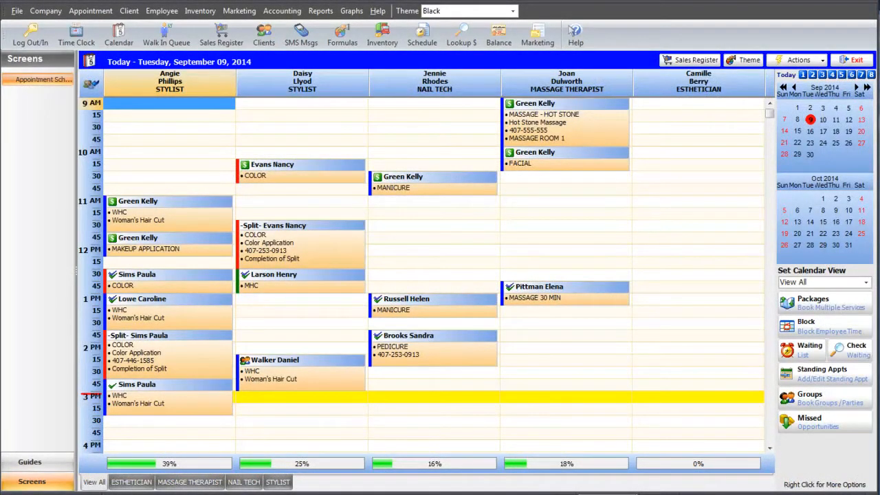
Step: Send the nail tech's 1 PM manicure appointment to the sales register and return to the appointment schedule
{"action": "left_click", "coordinate": [432, 311]}
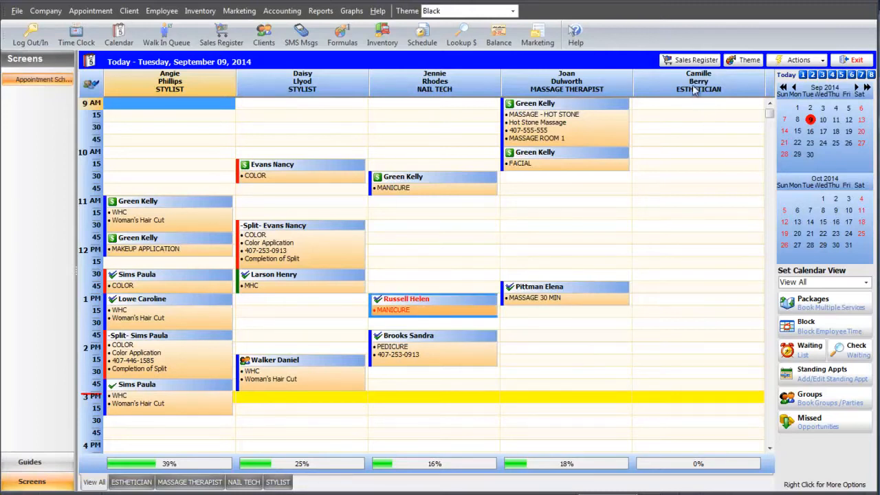
{"action": "left_click", "coordinate": [681, 61]}
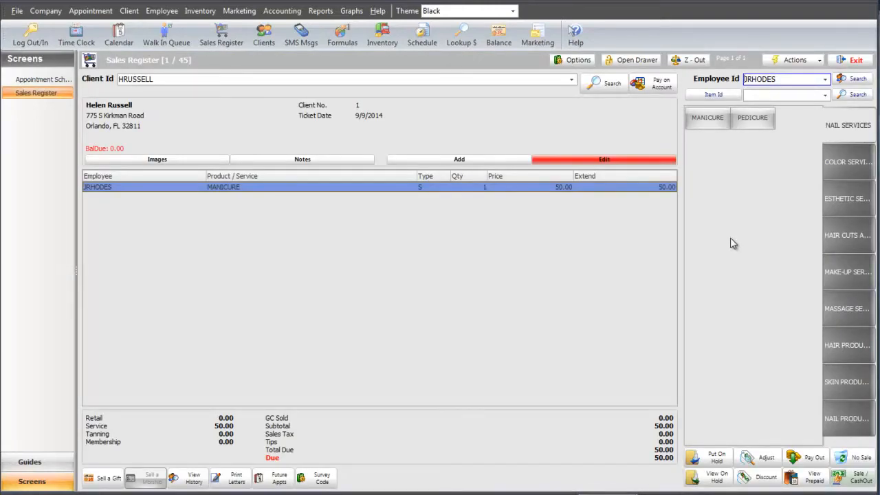
{"action": "left_click", "coordinate": [38, 80]}
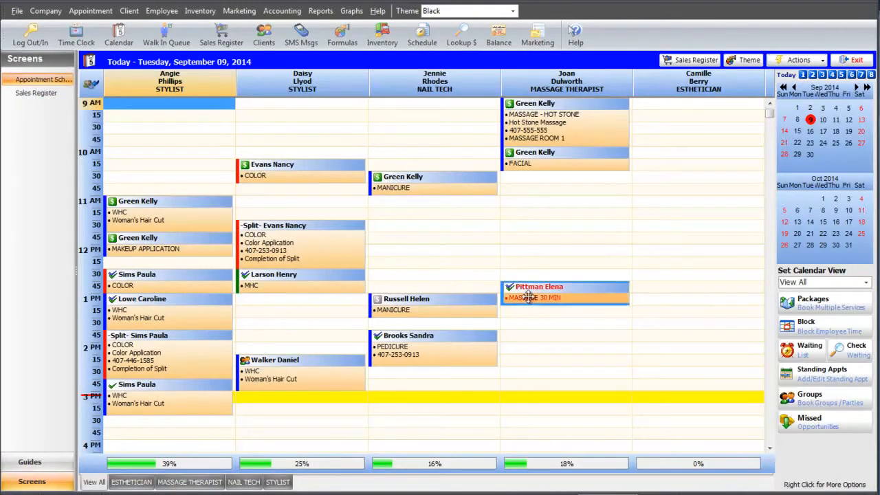
Step: Send the massage therapist's 12:45 PM MASSAGE 30 MIN appointment to the sales register, adding it to the existing manicure ticket
{"action": "mouse_move", "coordinate": [528, 296]}
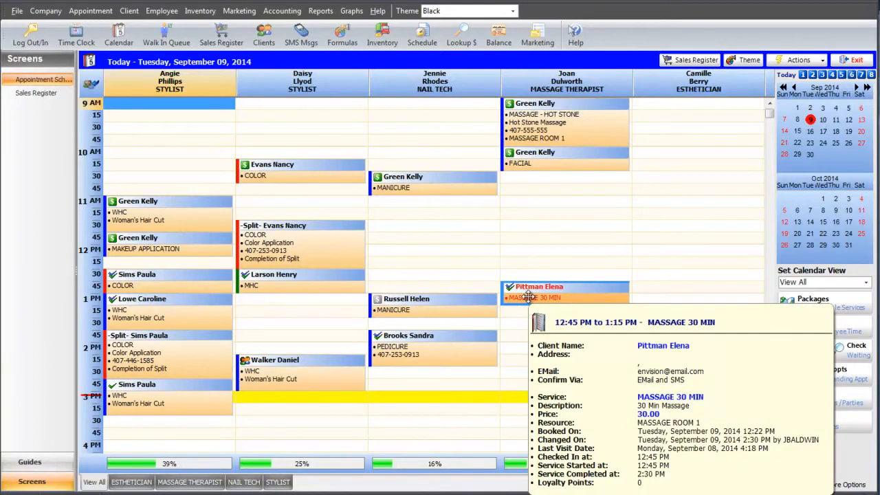
{"action": "left_click", "coordinate": [690, 60]}
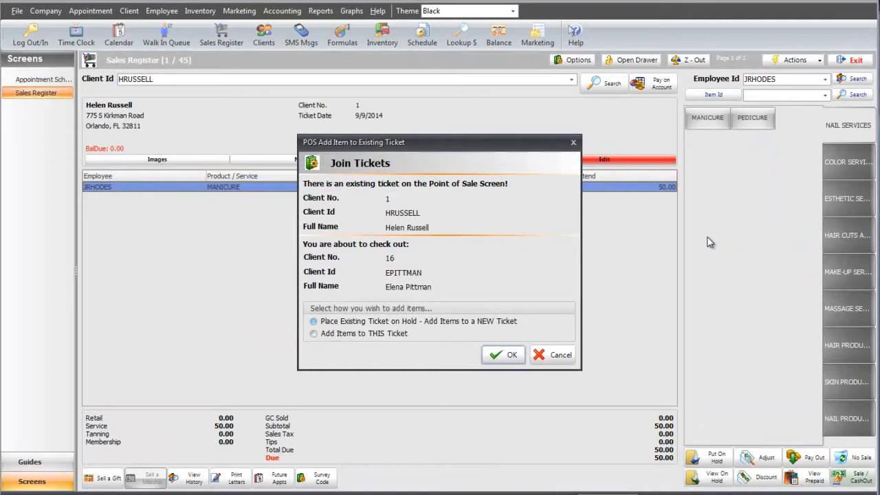
{"action": "left_click", "coordinate": [408, 337]}
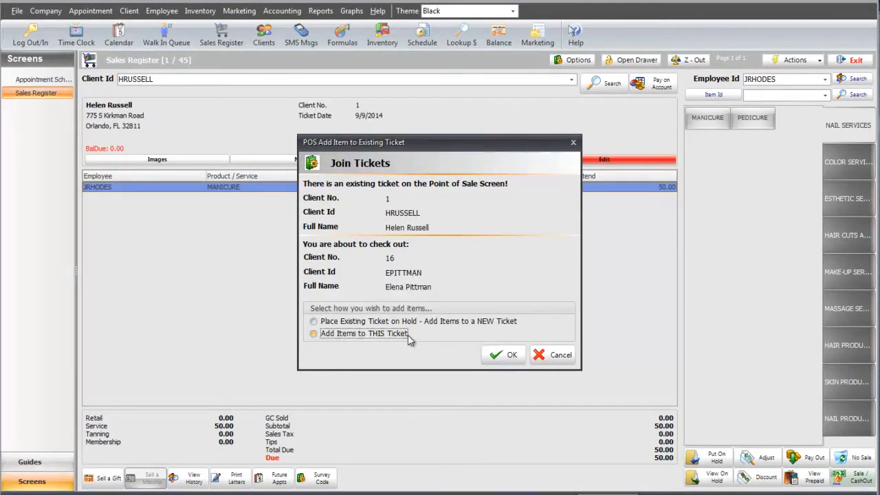
{"action": "left_click", "coordinate": [490, 355]}
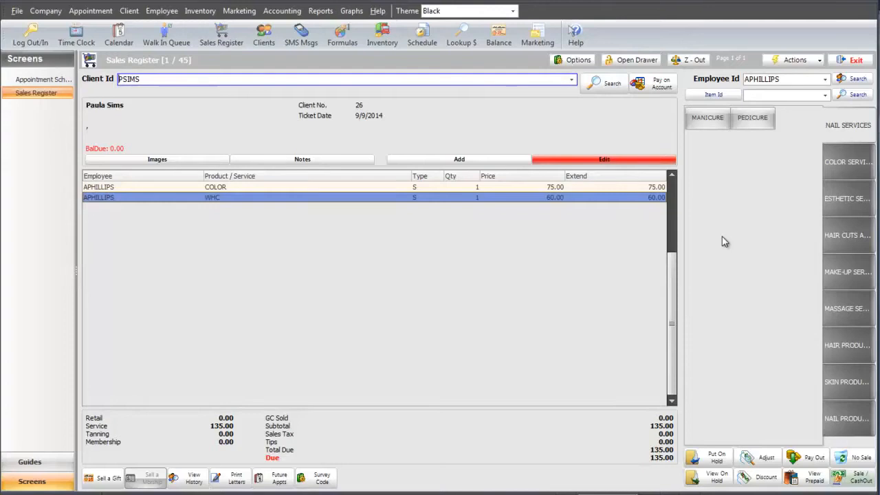
Step: Place the current ticket with the COLOR and WHC services on hold
{"action": "left_click", "coordinate": [715, 457]}
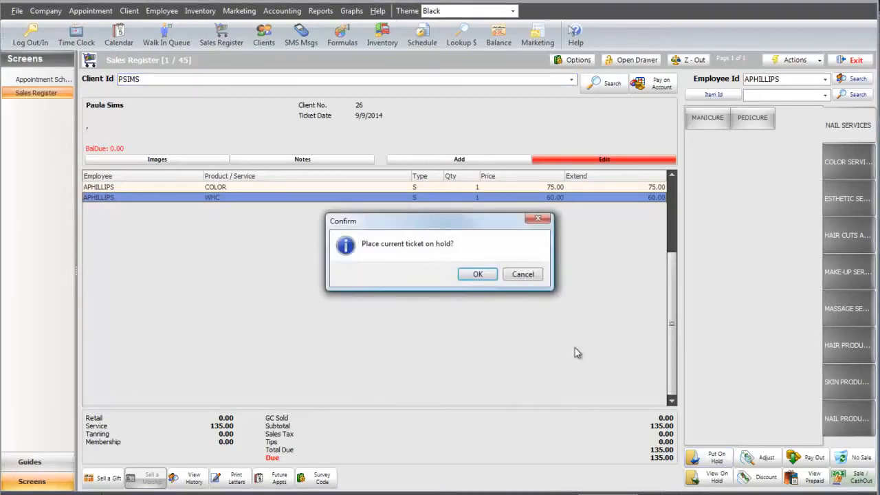
{"action": "left_click", "coordinate": [479, 275]}
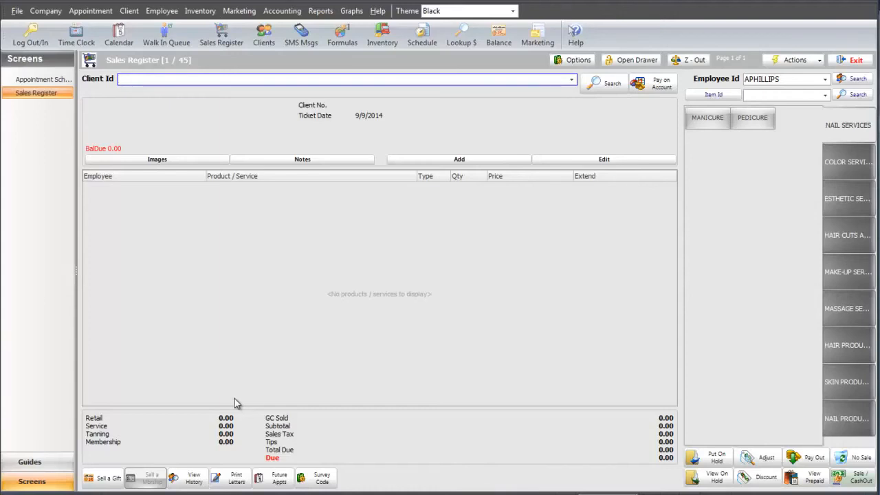
Step: Recall the held COLOR and WHC ticket and view the client's future appointments
{"action": "left_click", "coordinate": [717, 476]}
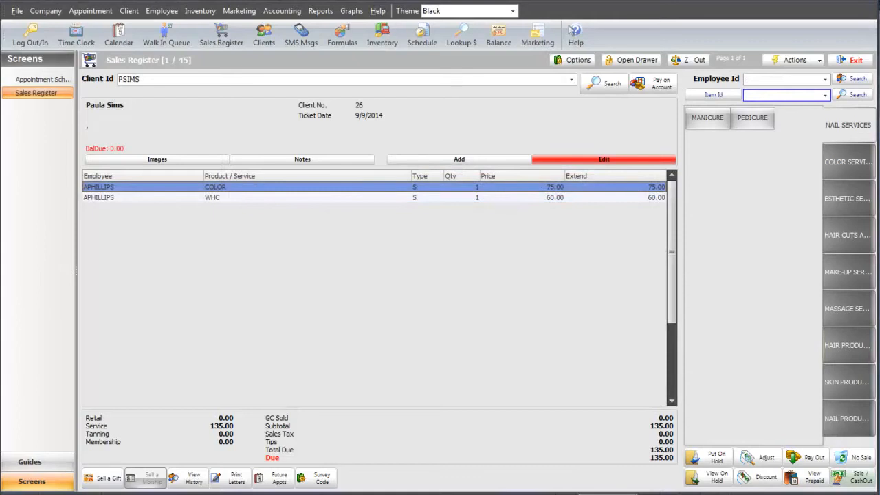
{"action": "left_click", "coordinate": [281, 480]}
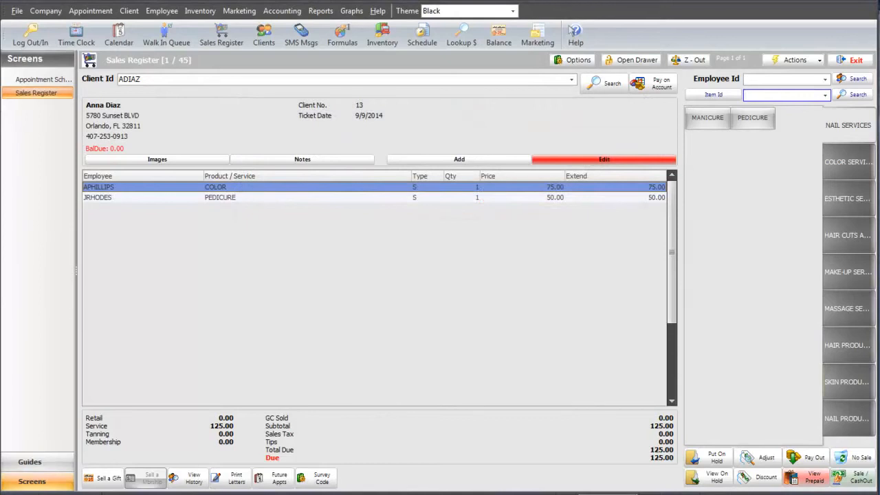
Step: Start cashing out the COLOR and PEDICURE ticket and prebook a COLOR appointment with the second stylist on 9/16/2014 at 11:45 AM
{"action": "left_click", "coordinate": [852, 479]}
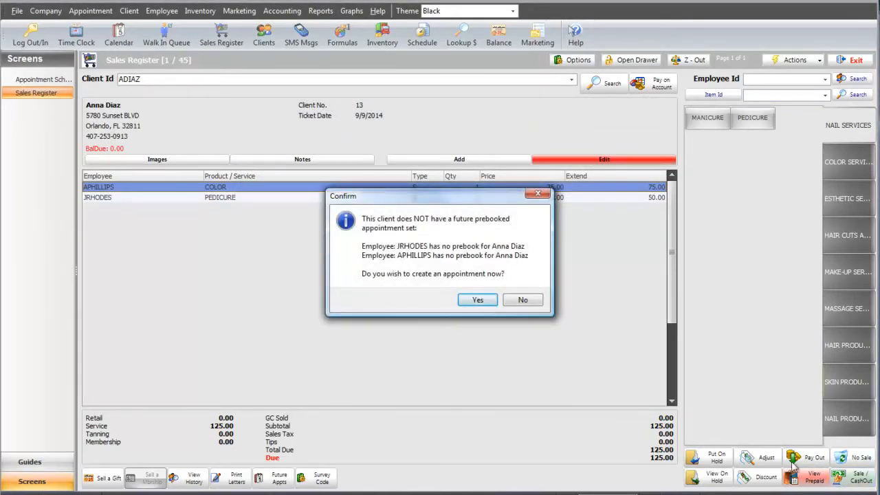
{"action": "left_click", "coordinate": [471, 304]}
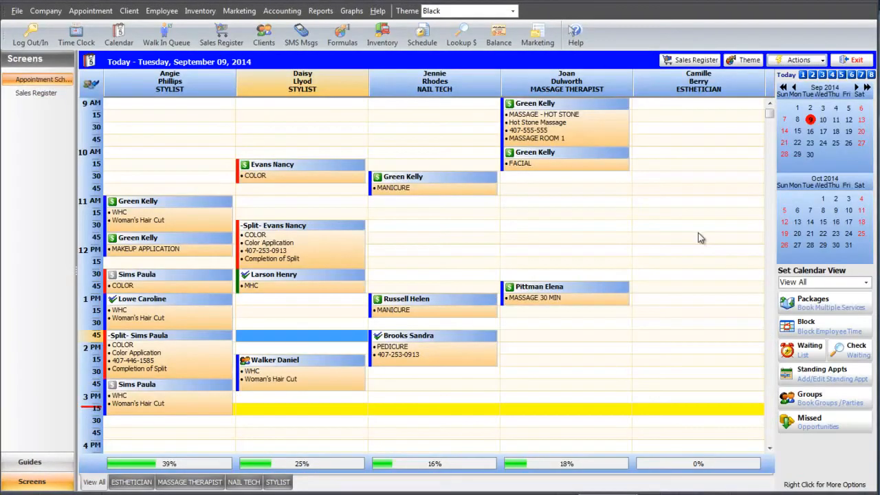
{"action": "left_click", "coordinate": [809, 133]}
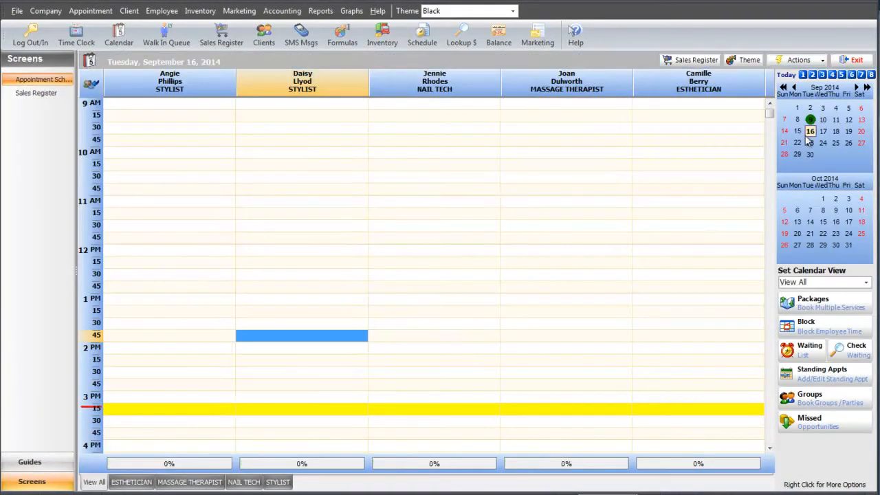
{"action": "double_click", "coordinate": [313, 239]}
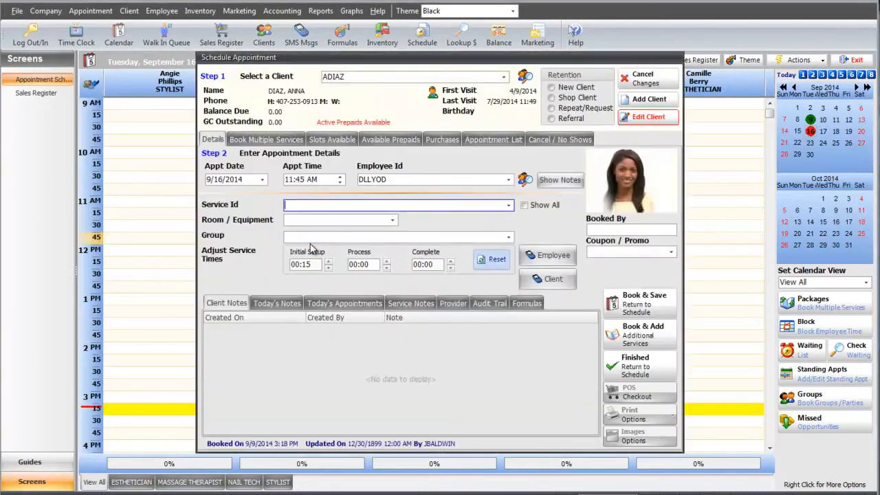
{"action": "type", "text": "COLOR"}
{"action": "key", "text": "Return"}
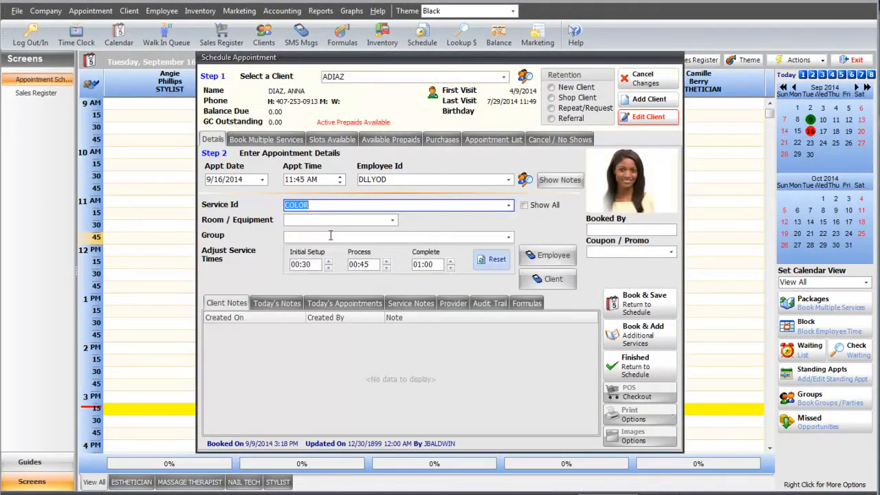
{"action": "key", "text": "Return"}
{"action": "left_click", "coordinate": [55, 93]}
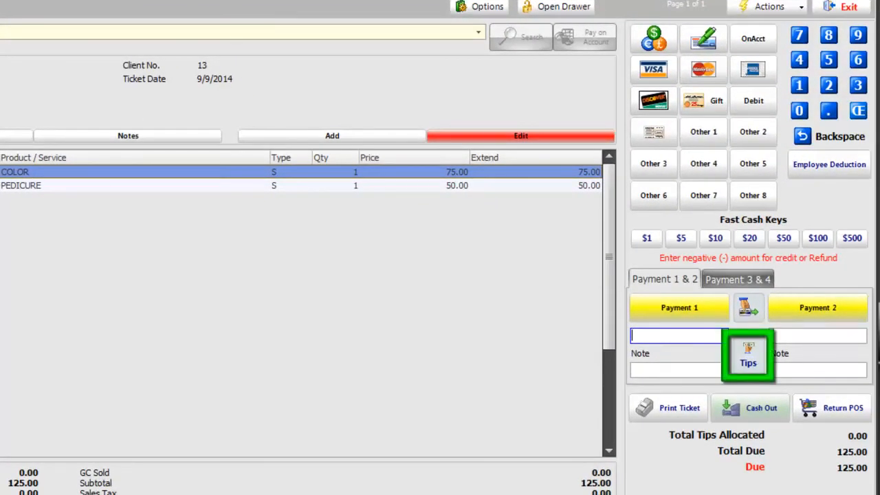
Step: Add a total tip of 20.00 to the ticket, split evenly between the two employees
{"action": "left_click", "coordinate": [737, 355]}
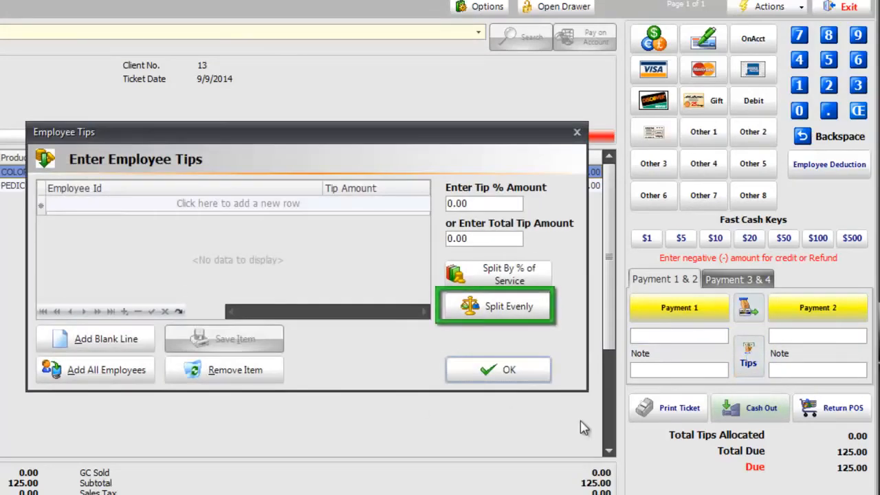
{"action": "left_click", "coordinate": [507, 239]}
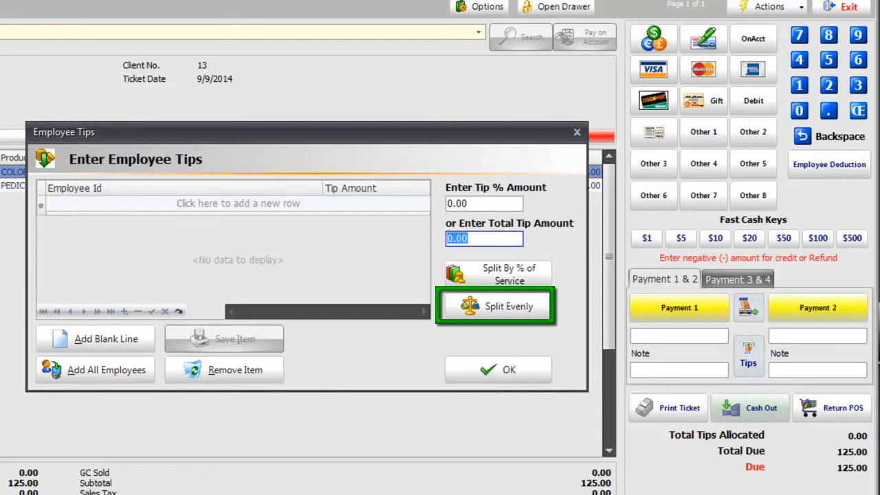
{"action": "type", "text": "20"}
{"action": "key", "text": "Tab"}
{"action": "left_click", "coordinate": [462, 319]}
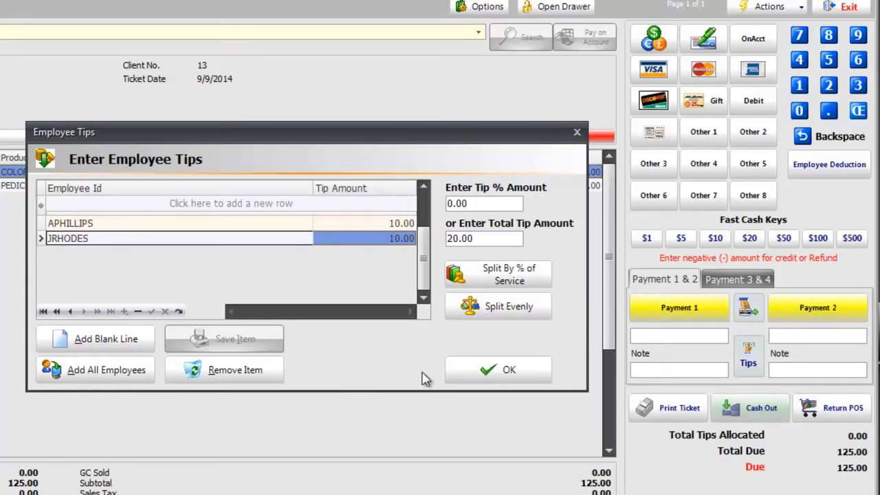
{"action": "left_click", "coordinate": [468, 369]}
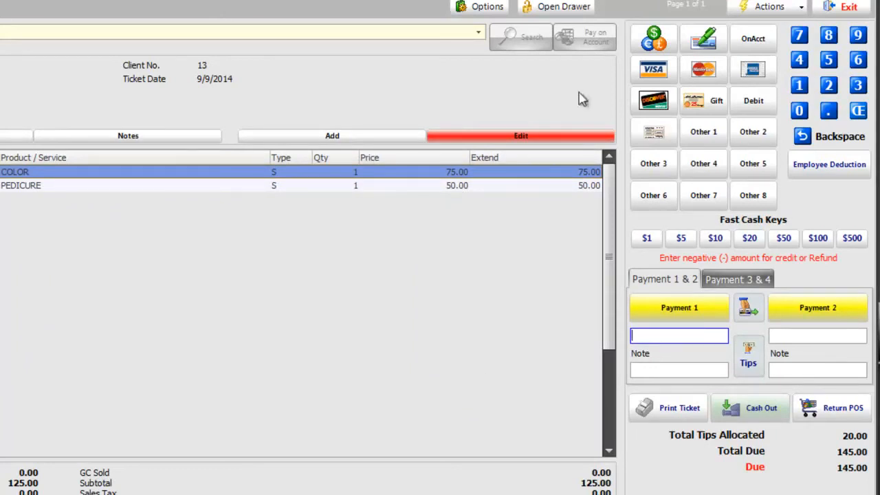
Step: Set the first payment to Visa for 100.00
{"action": "left_click", "coordinate": [653, 69]}
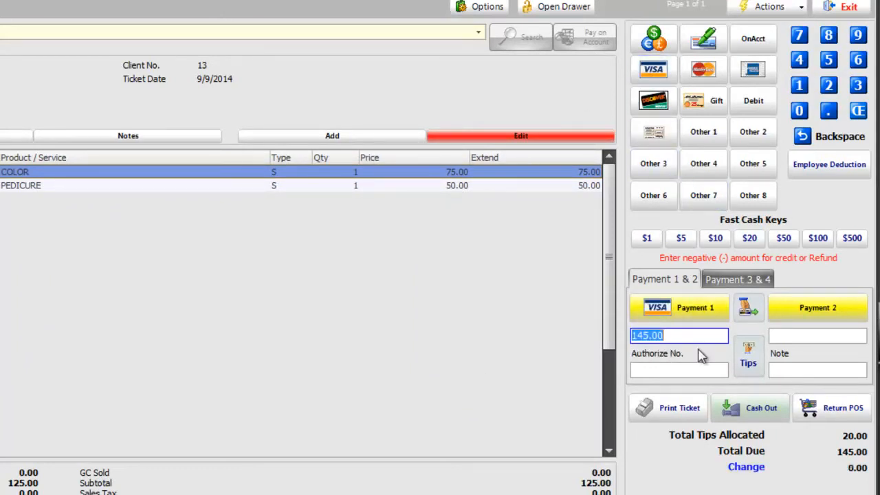
{"action": "left_click_drag", "start_coordinate": [692, 335], "coordinate": [634, 335]}
{"action": "type", "text": "00.00"}
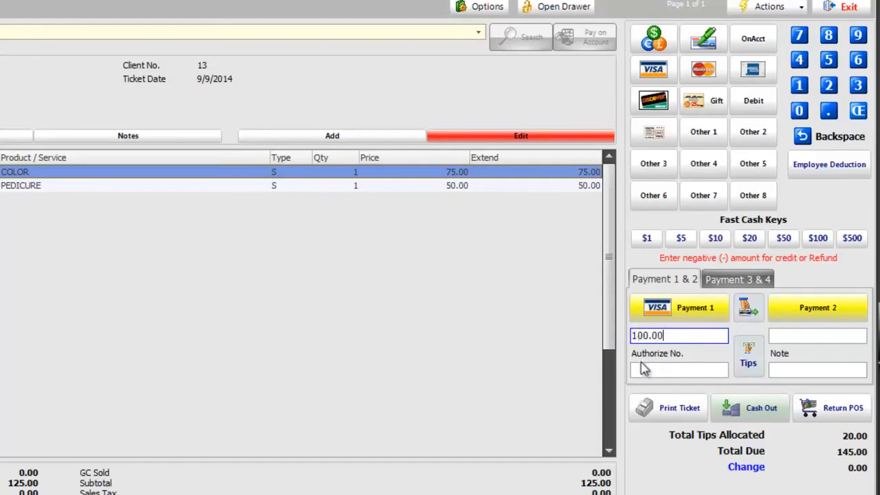
Step: Set the second payment to 45.00 in cash and cash out the sale without printing a receipt
{"action": "left_click", "coordinate": [855, 313]}
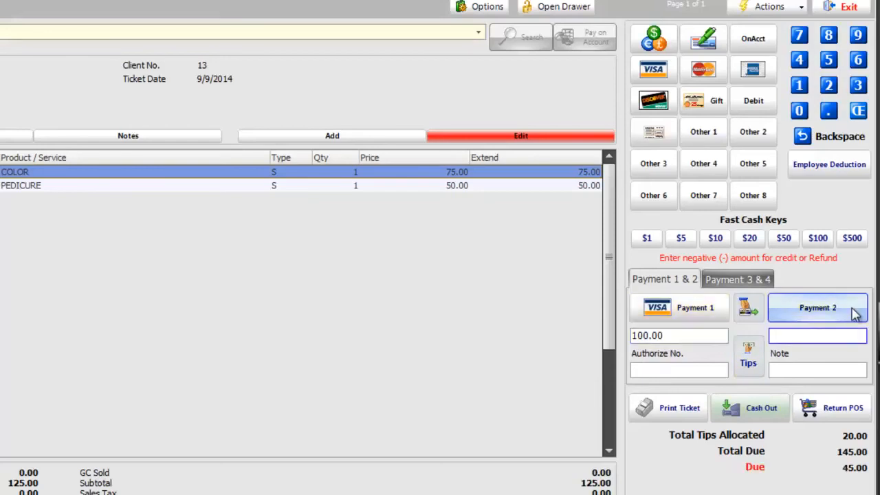
{"action": "left_click", "coordinate": [653, 37]}
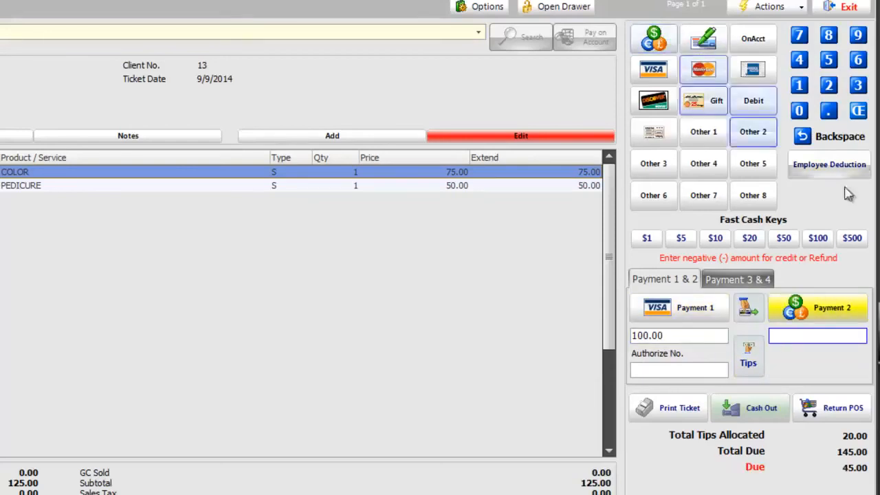
{"action": "type", "text": "45.00"}
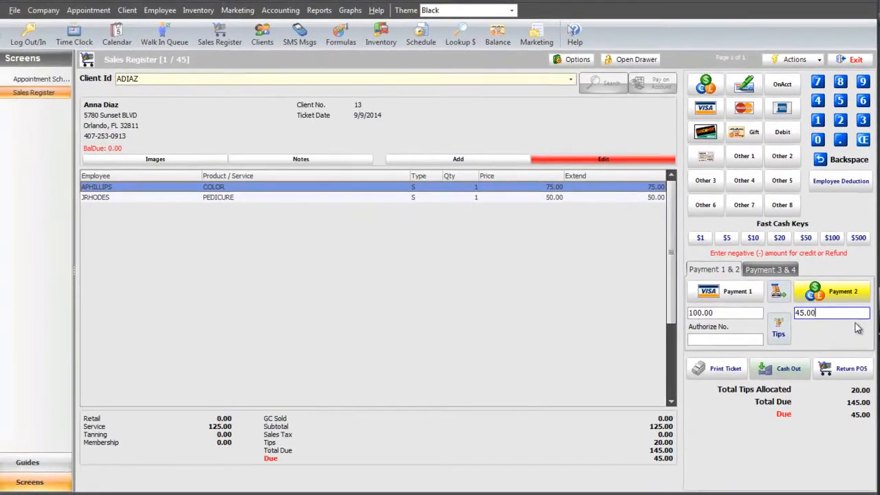
{"action": "left_click", "coordinate": [754, 377]}
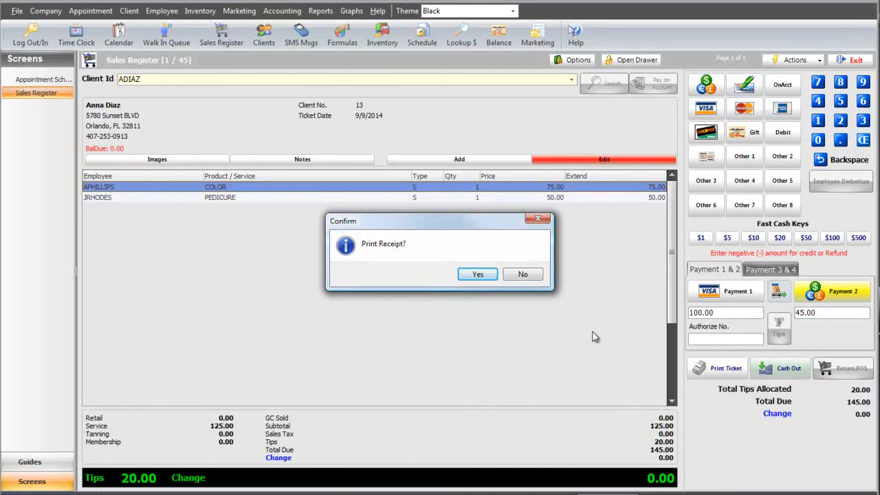
{"action": "left_click", "coordinate": [539, 277]}
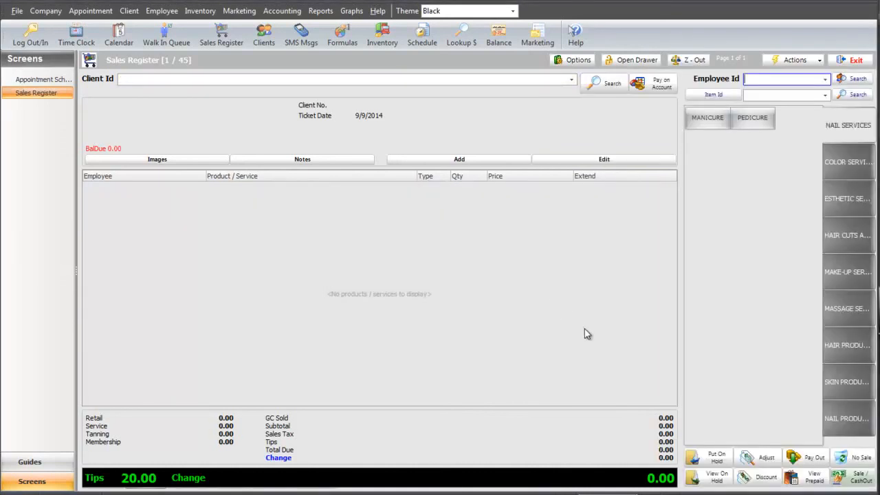